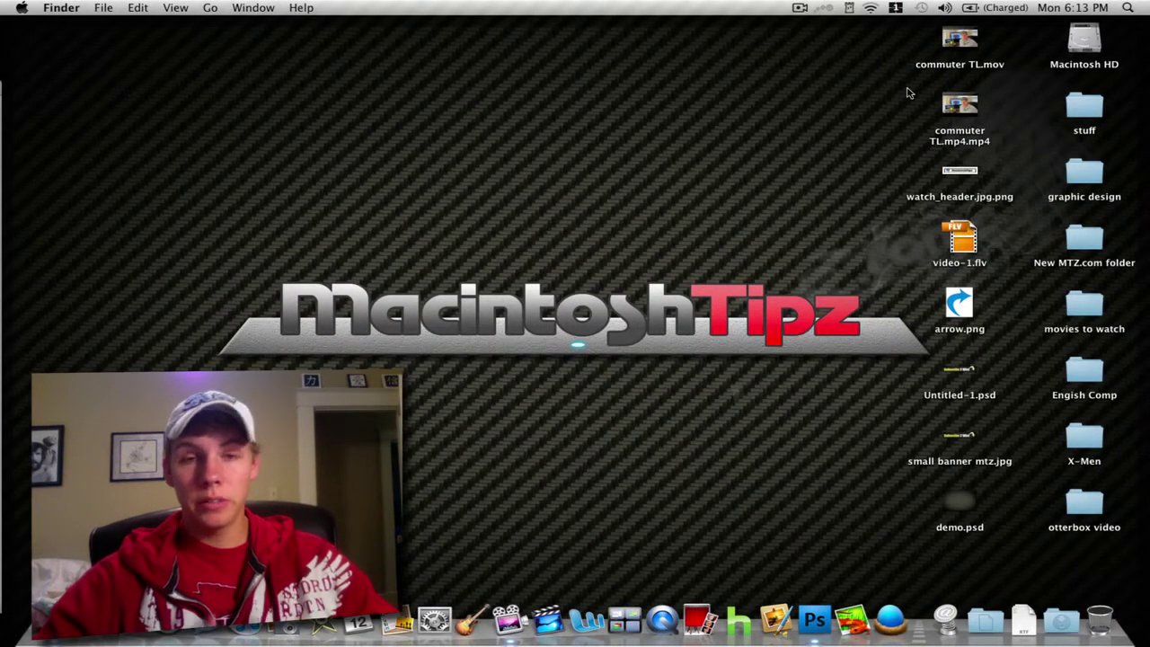
# Switch from Finder to Photoshop with demo.psd and its carbon-fibre background showing.
pyautogui.press('super+Tab')
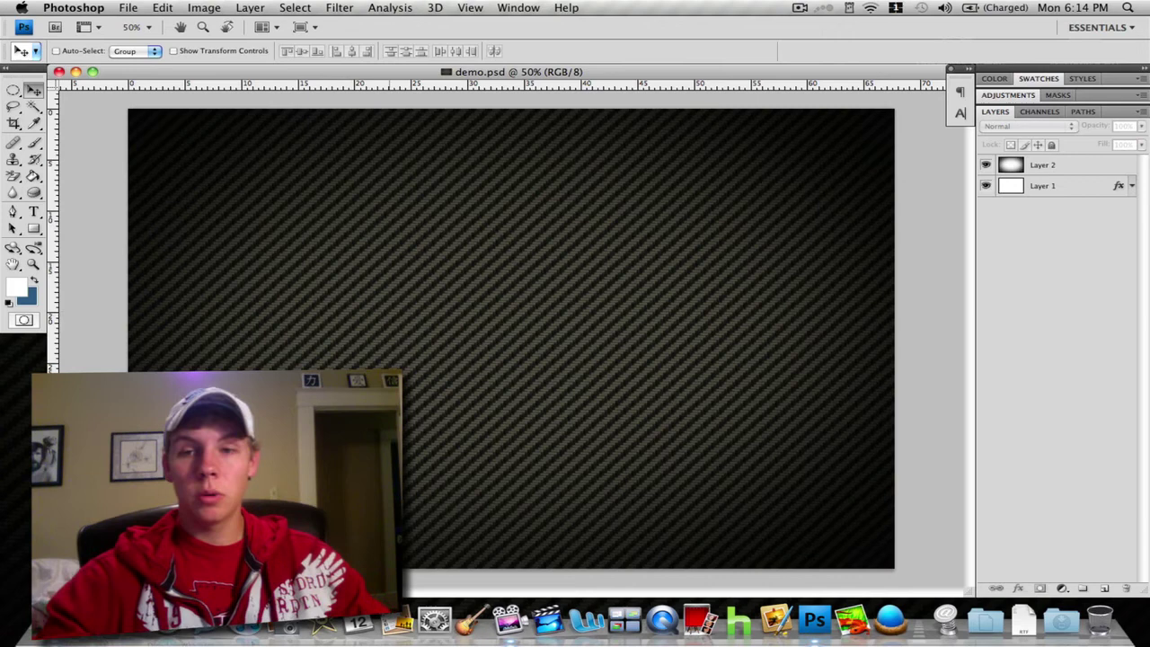
# Hide and reshow the carbon pattern and vignette layers to inspect them.
pyautogui.click(986, 186)
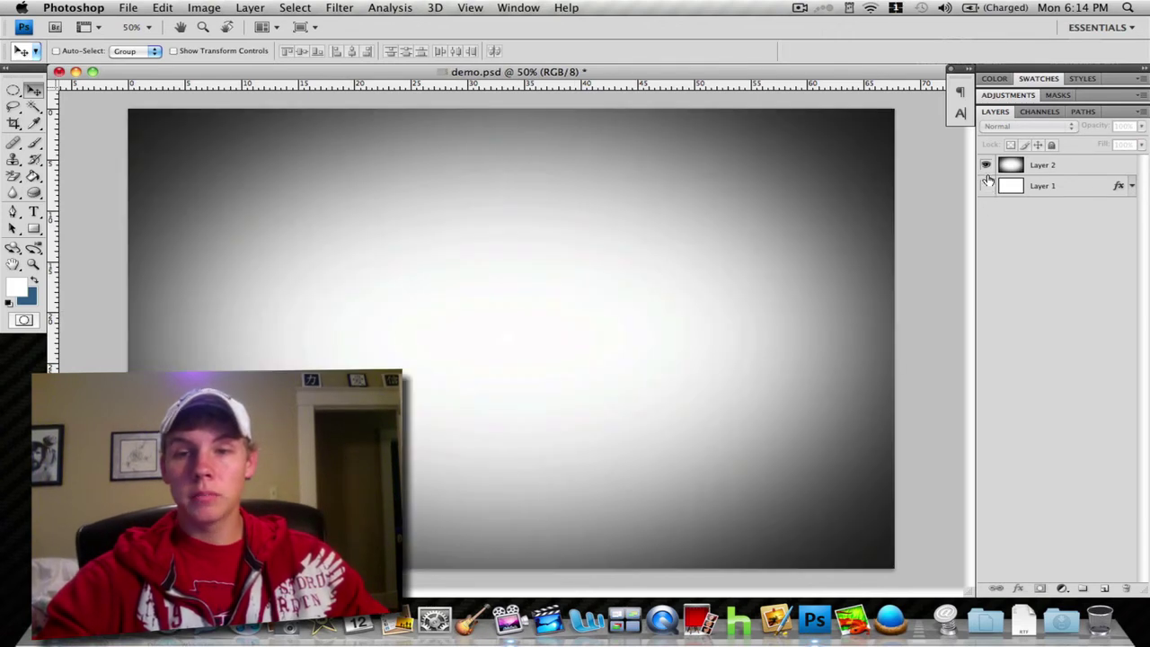
pyautogui.click(986, 166)
pyautogui.click(986, 166)
pyautogui.click(986, 187)
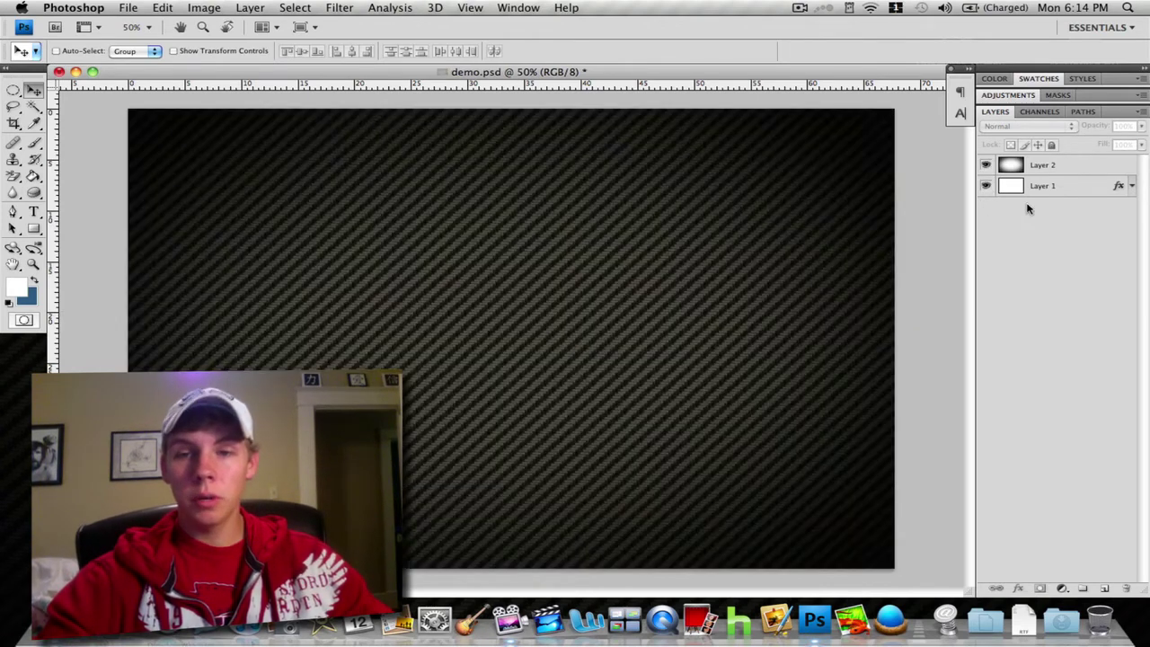
# Add a new empty Layer 3 above Layer 2 and choose rectangular selections.
pyautogui.click(1097, 165)
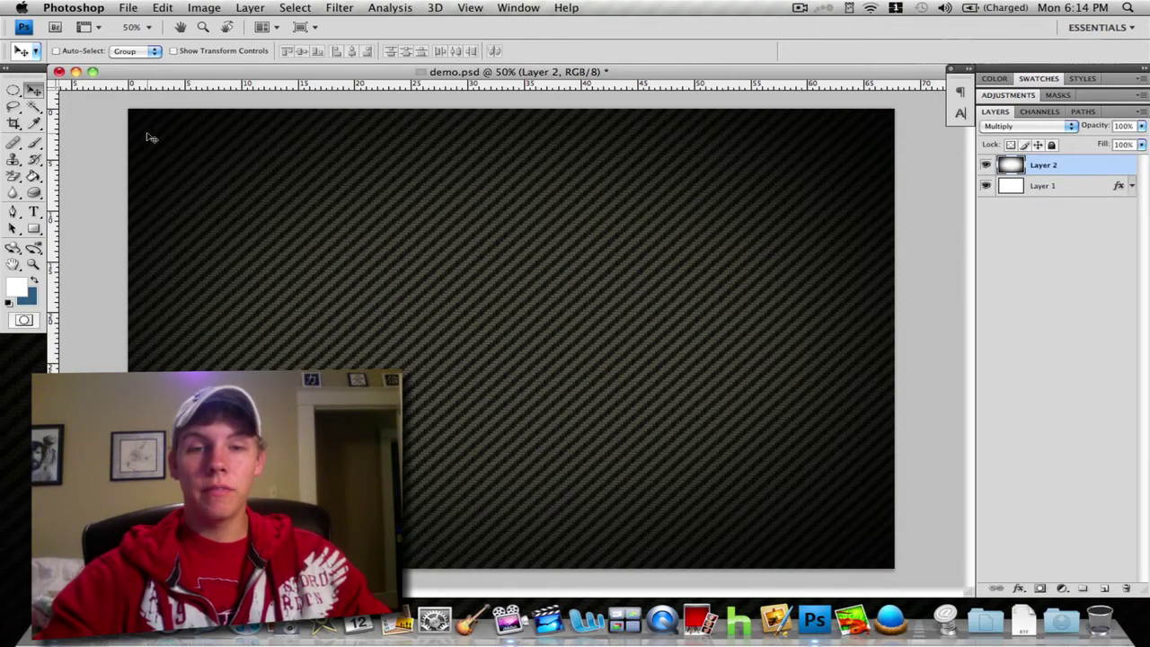
pyautogui.click(1104, 590)
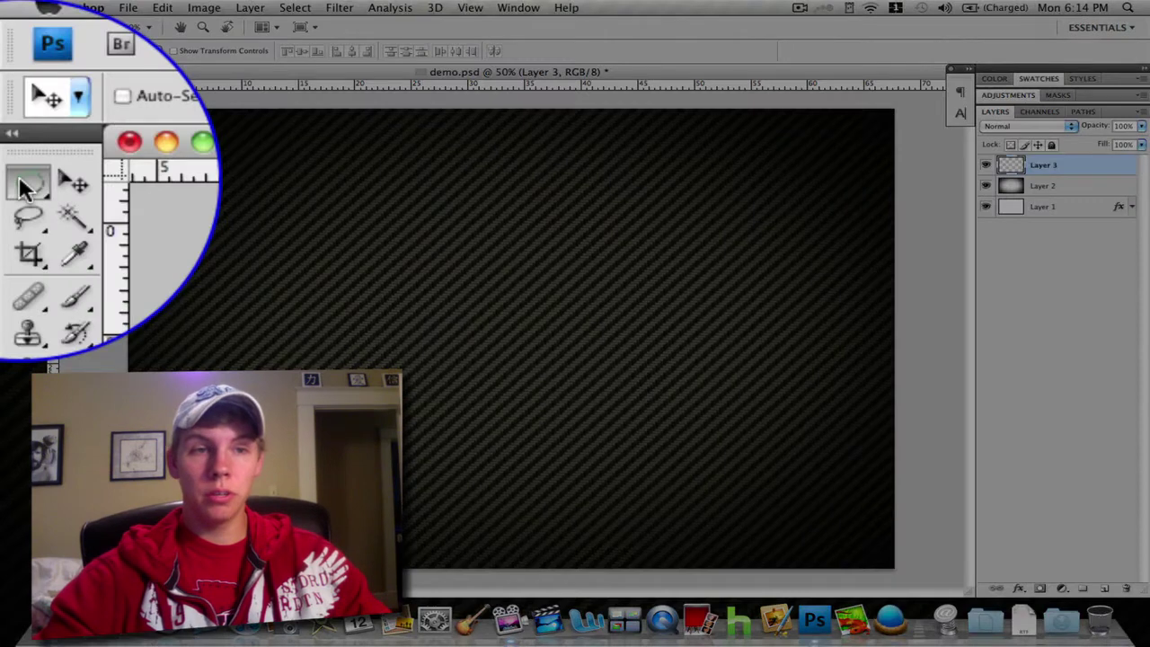
pyautogui.click(25, 188)
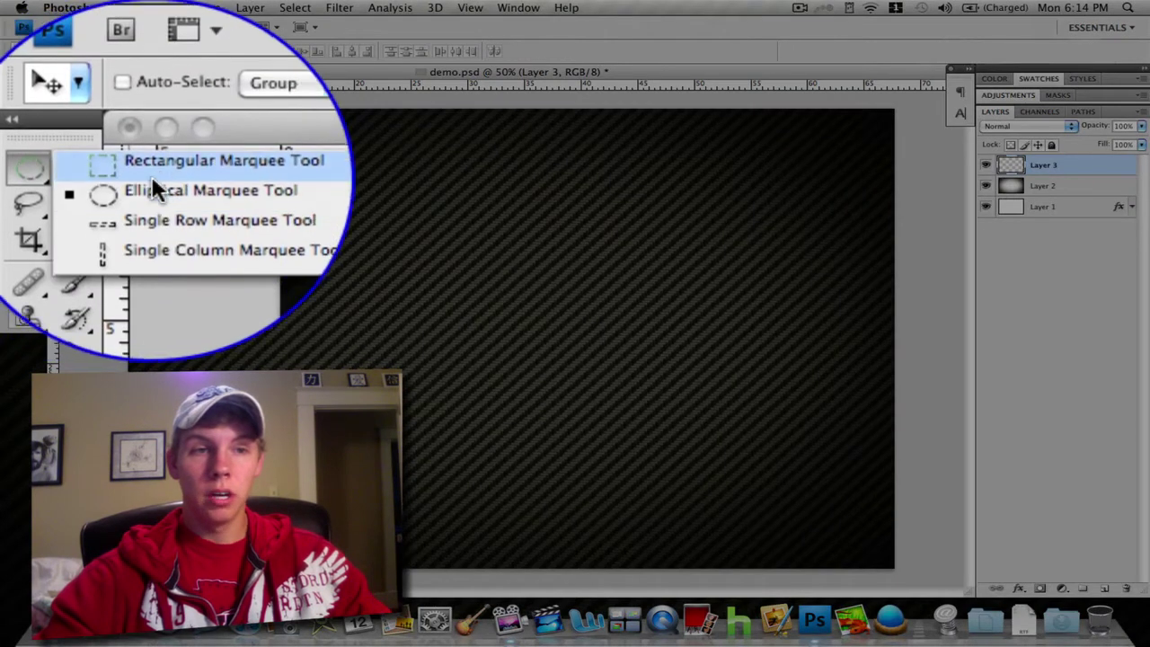
pyautogui.click(163, 175)
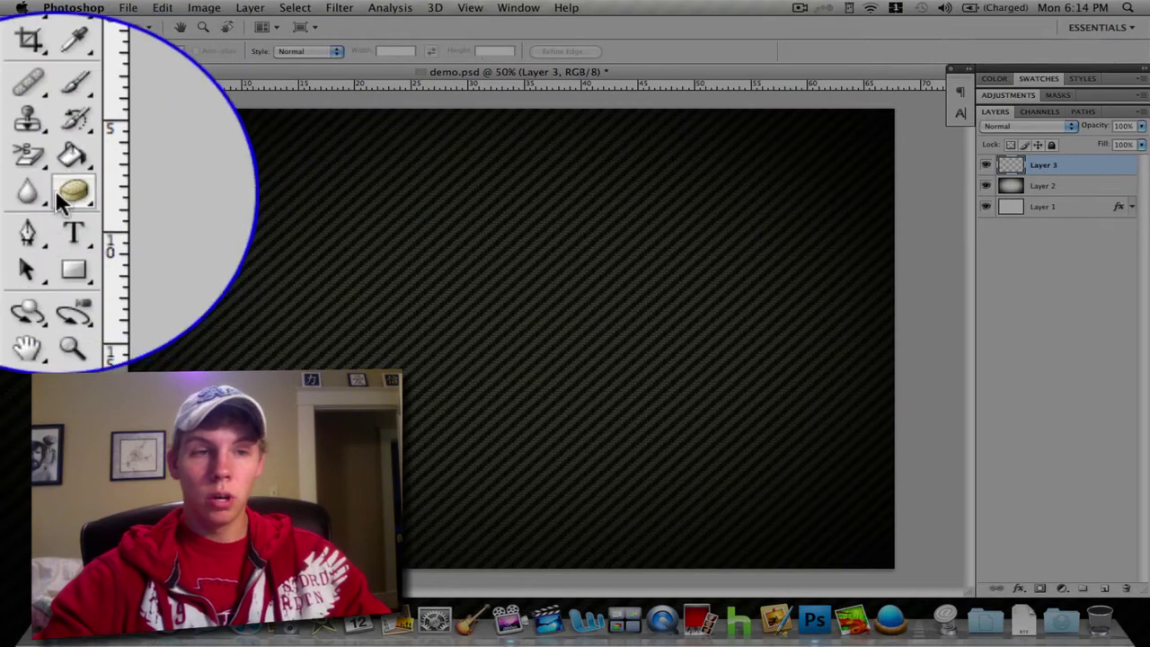
pyautogui.click(74, 232)
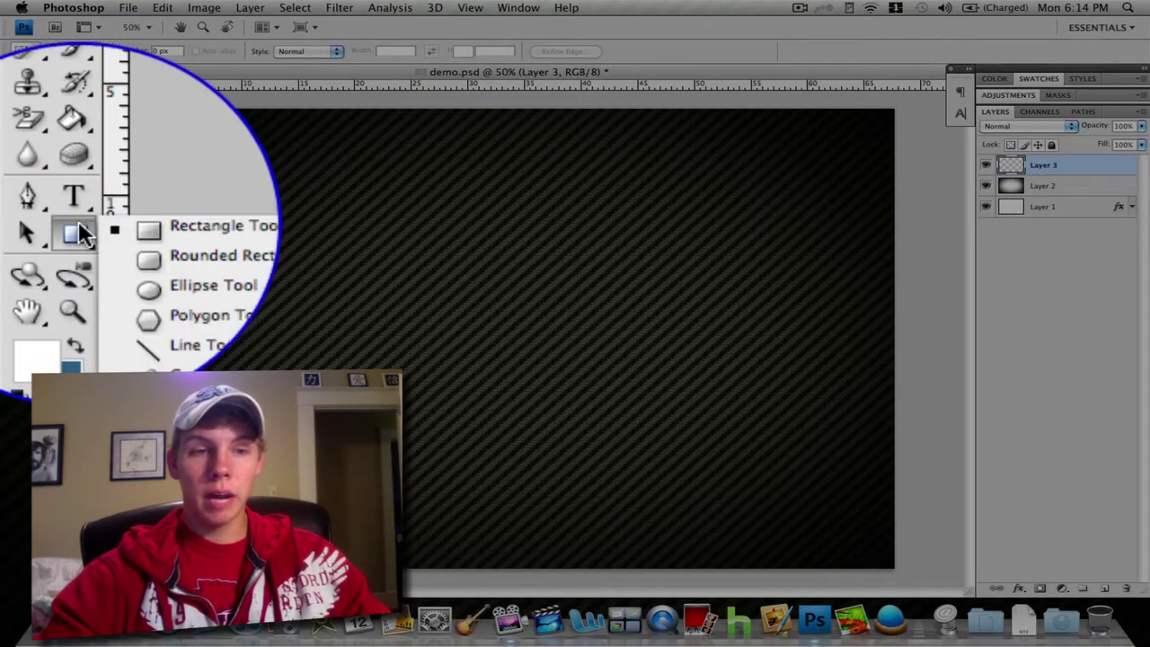
# Draw a long thin white rectangle across the canvas and move it slightly lower.
pyautogui.click(160, 226)
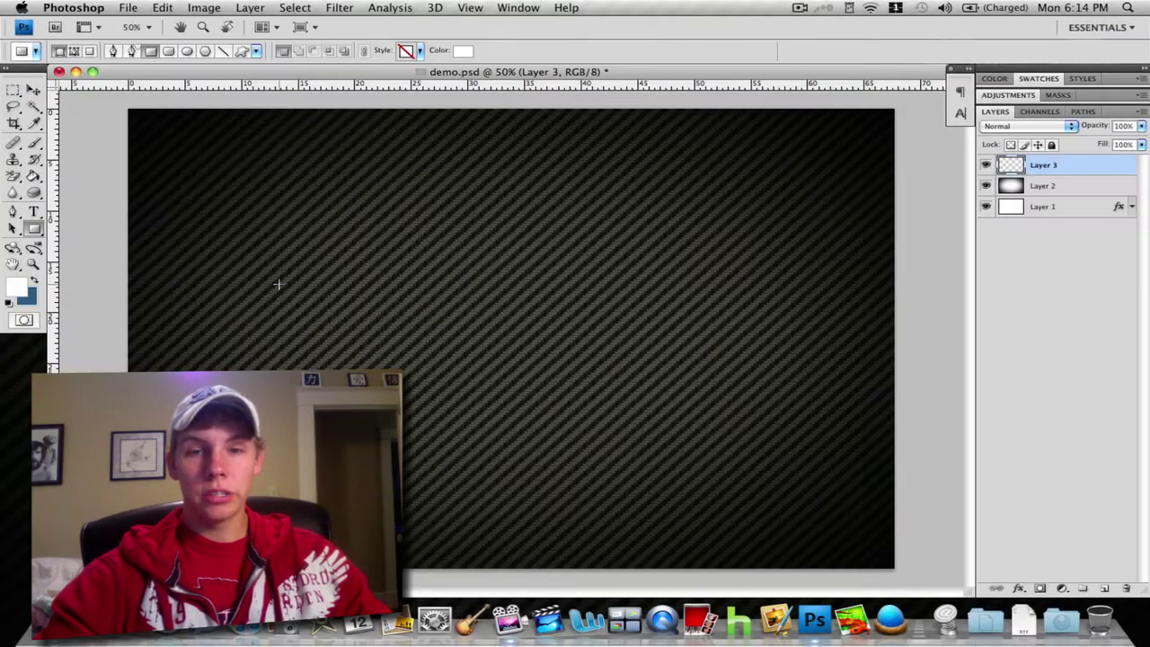
pyautogui.moveTo(279, 285); pyautogui.dragTo(769, 332)
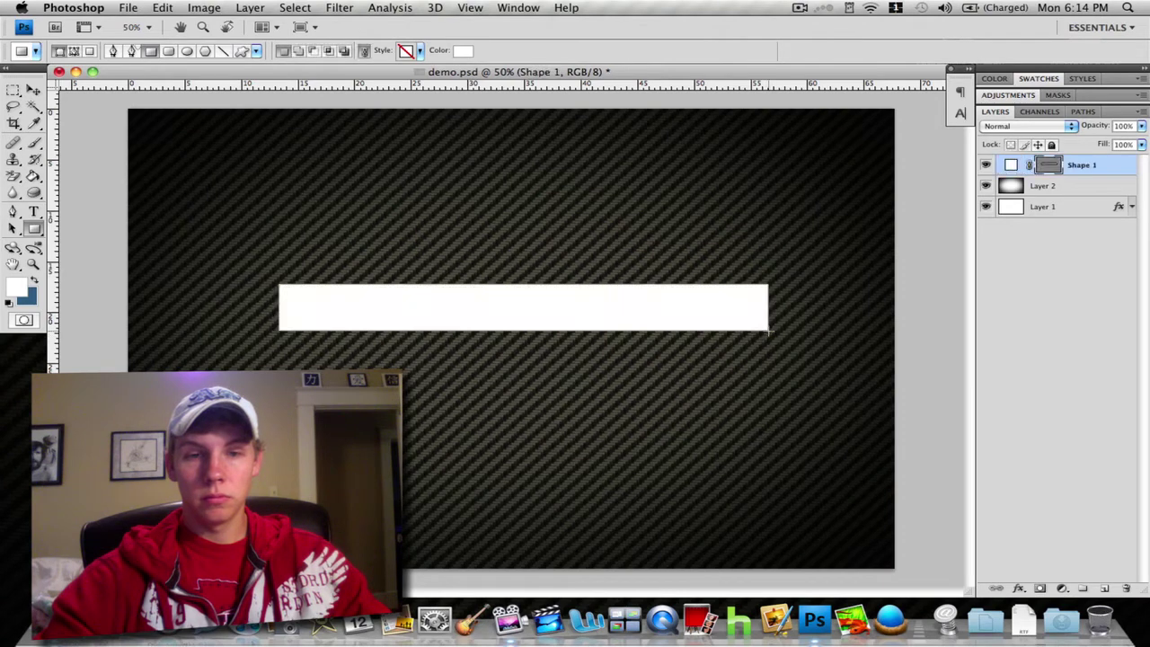
pyautogui.click(32, 92)
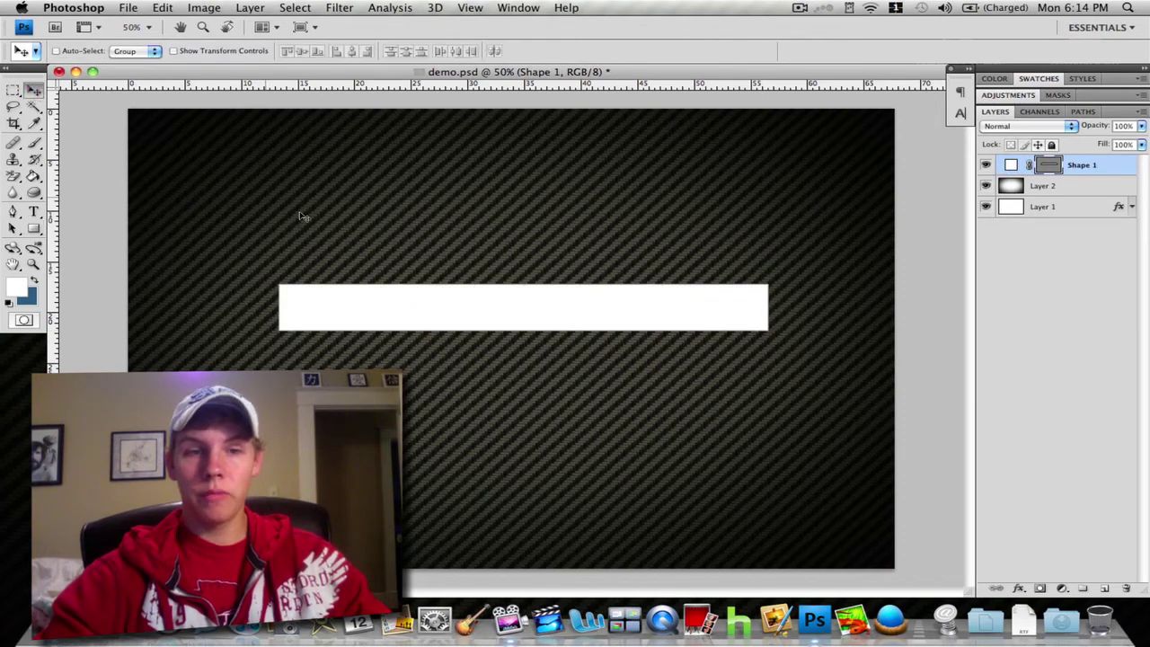
pyautogui.moveTo(429, 310); pyautogui.dragTo(416, 327)
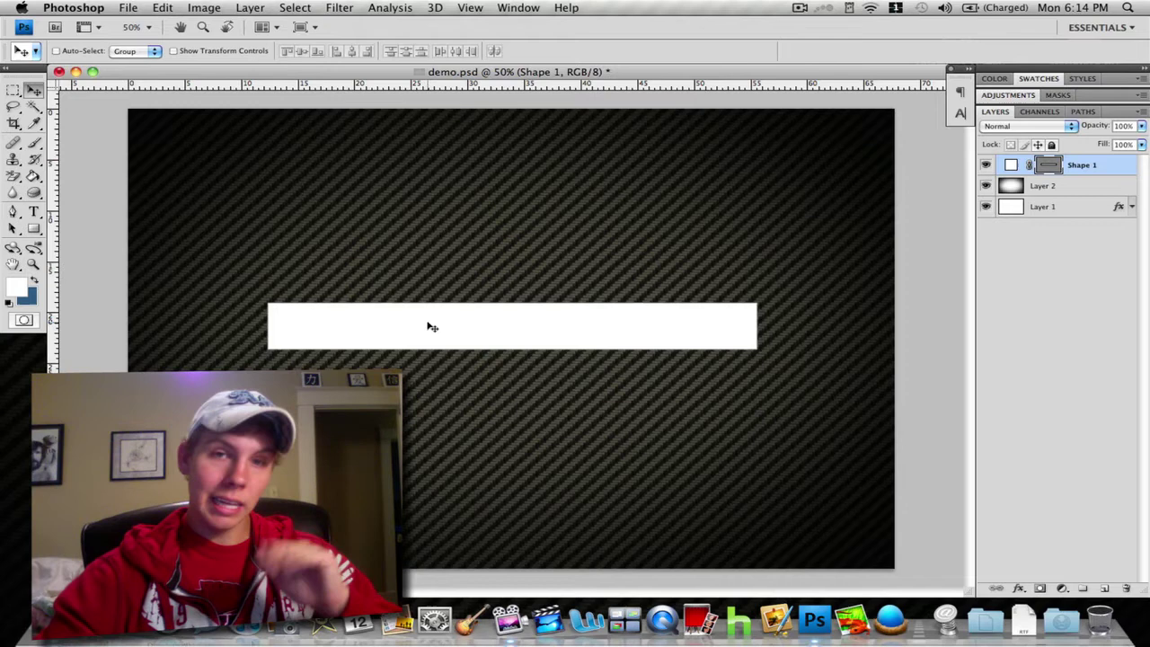
# Apply a perspective transform that narrows the bar's top edge into a trapezoid.
pyautogui.click(161, 7)
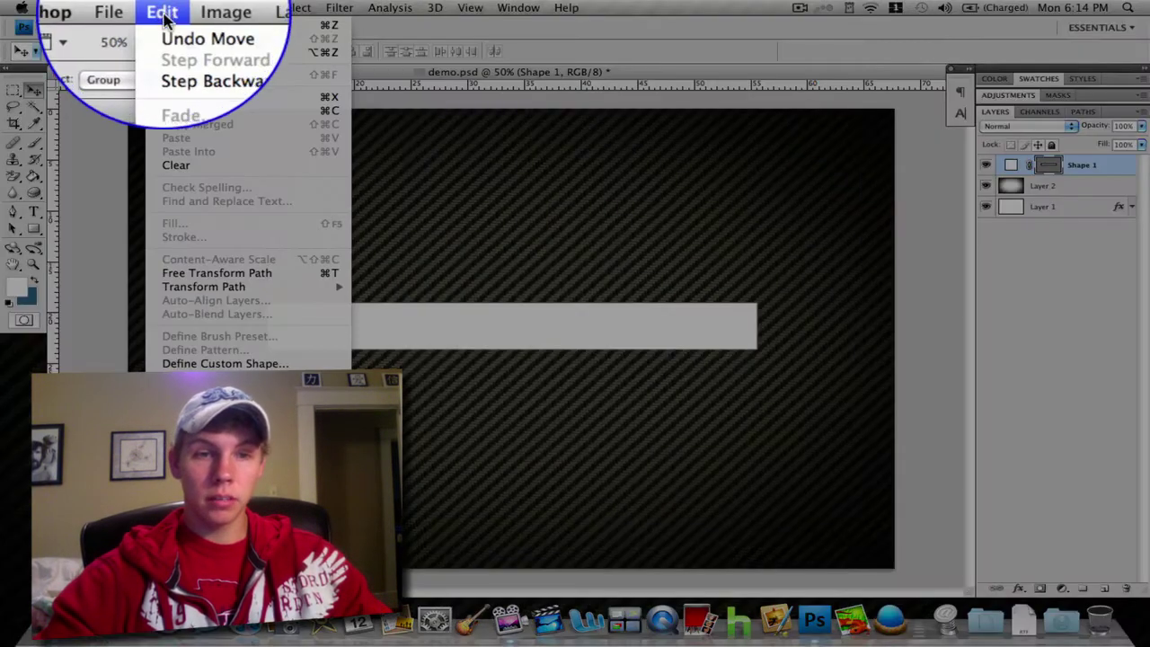
pyautogui.moveTo(205, 288)
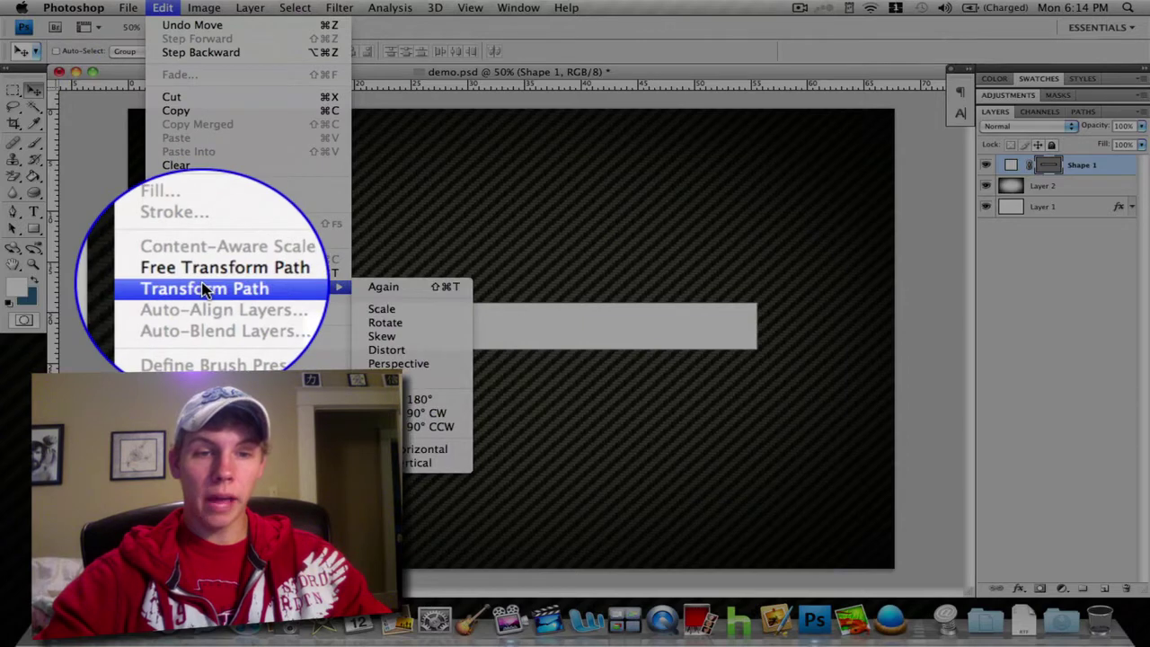
pyautogui.click(399, 363)
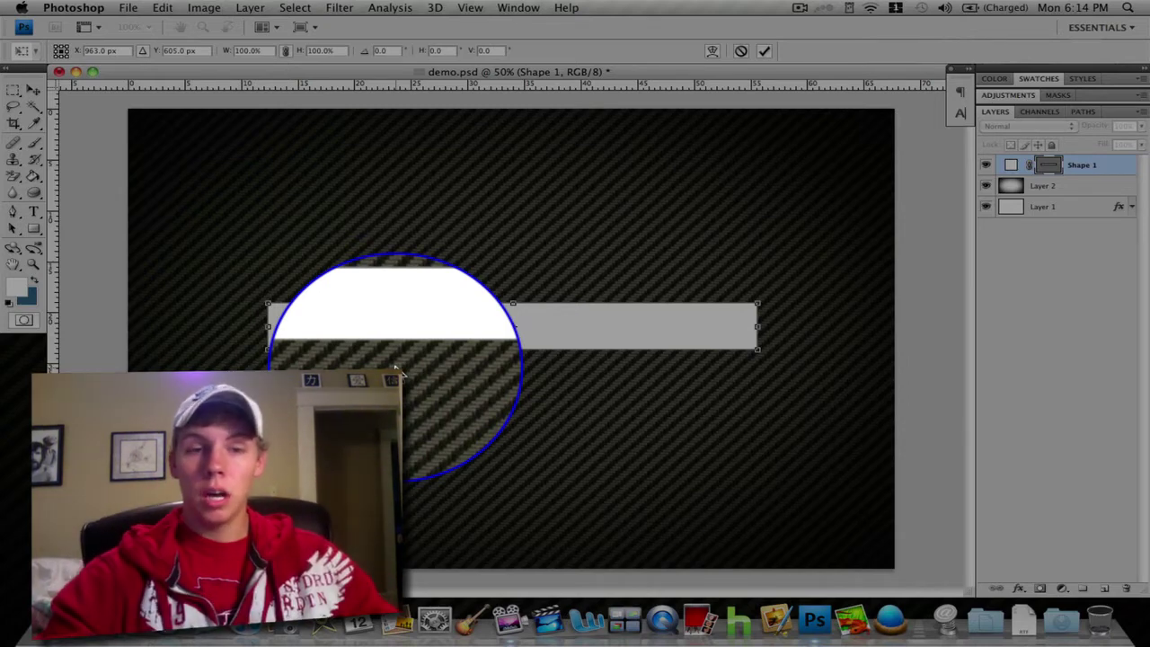
pyautogui.moveTo(398, 370); pyautogui.dragTo(296, 314)
pyautogui.press('Return')
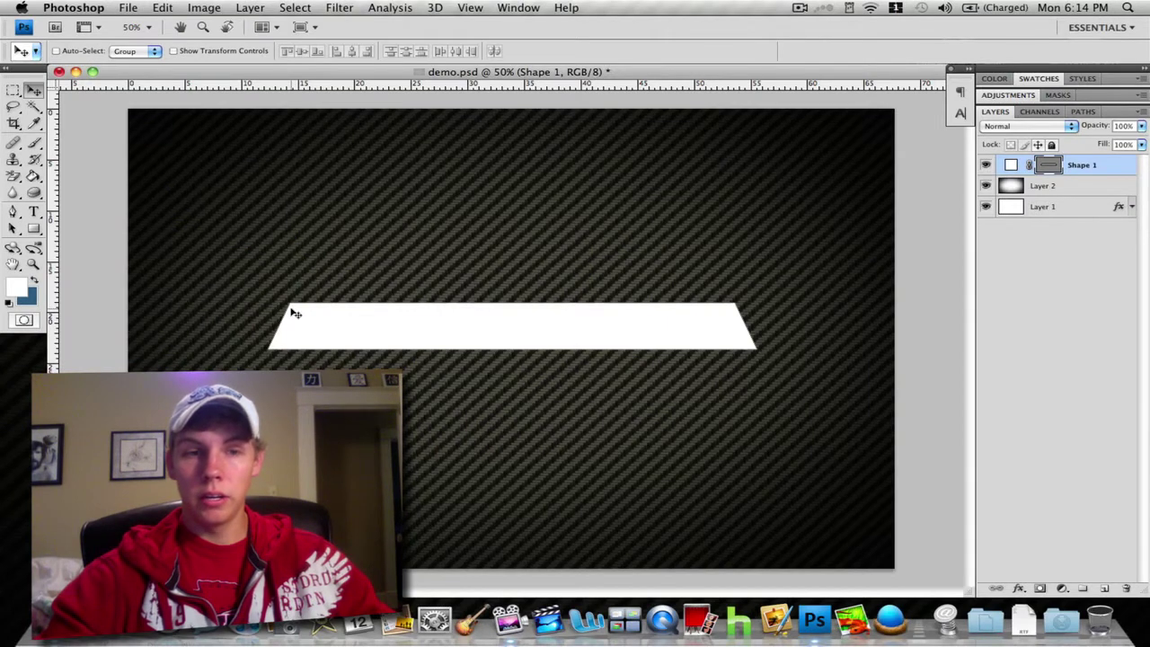
# Squash the shelf to about 80% height and nudge it slightly down and left.
pyautogui.press('Down')
pyautogui.press('Down')
pyautogui.press('Down')
pyautogui.press('Down')
pyautogui.press('Down')
pyautogui.press('Down')
pyautogui.press('Down')
pyautogui.press('Down')
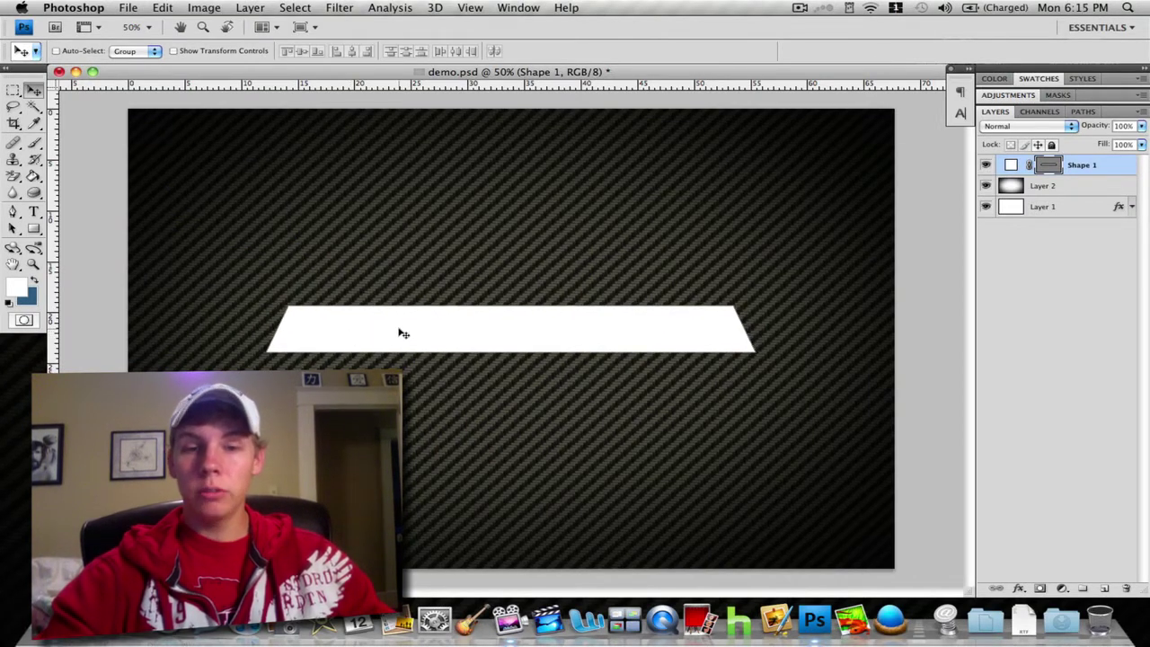
pyautogui.press('super+t')
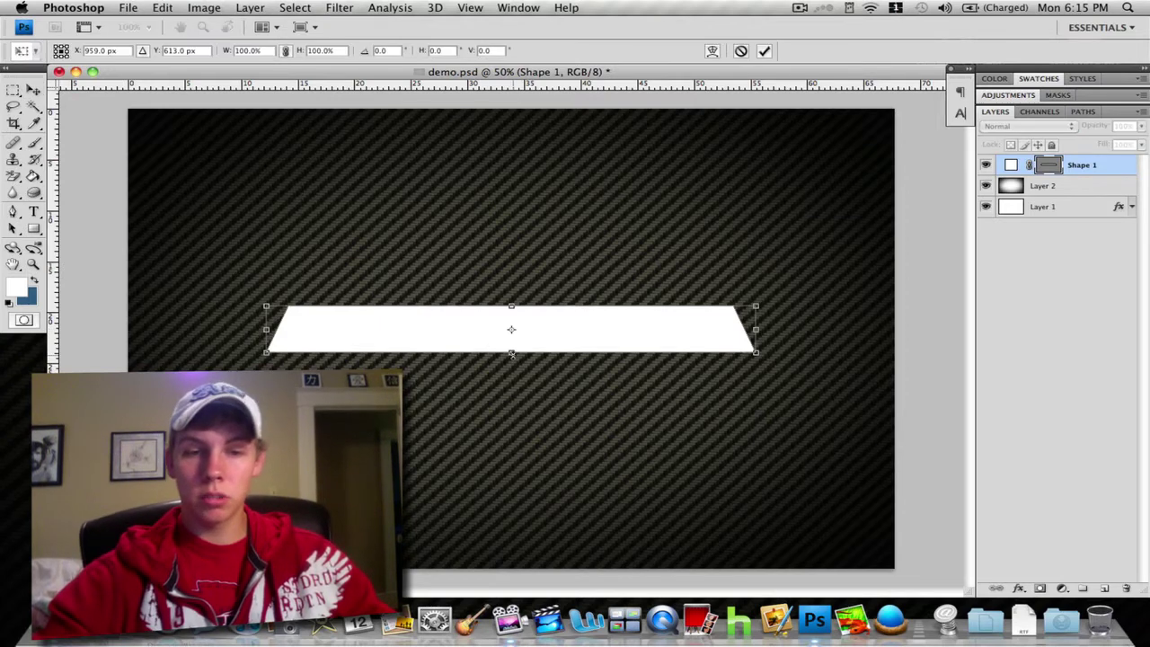
pyautogui.moveTo(511, 353); pyautogui.dragTo(511, 345)
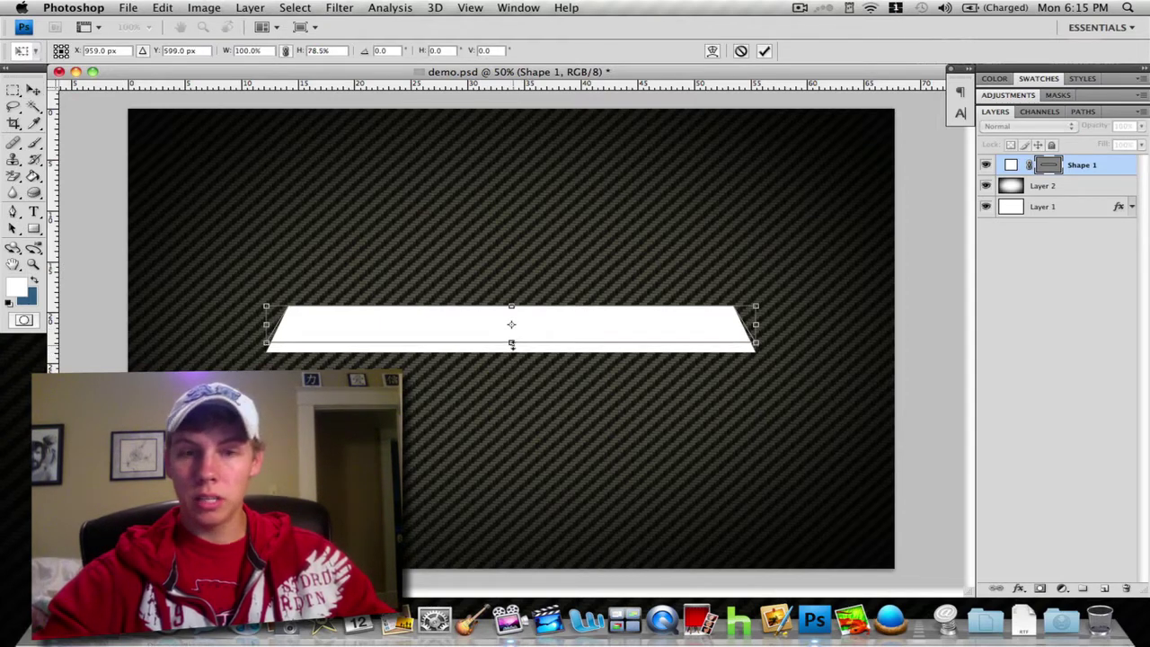
pyautogui.press('Return')
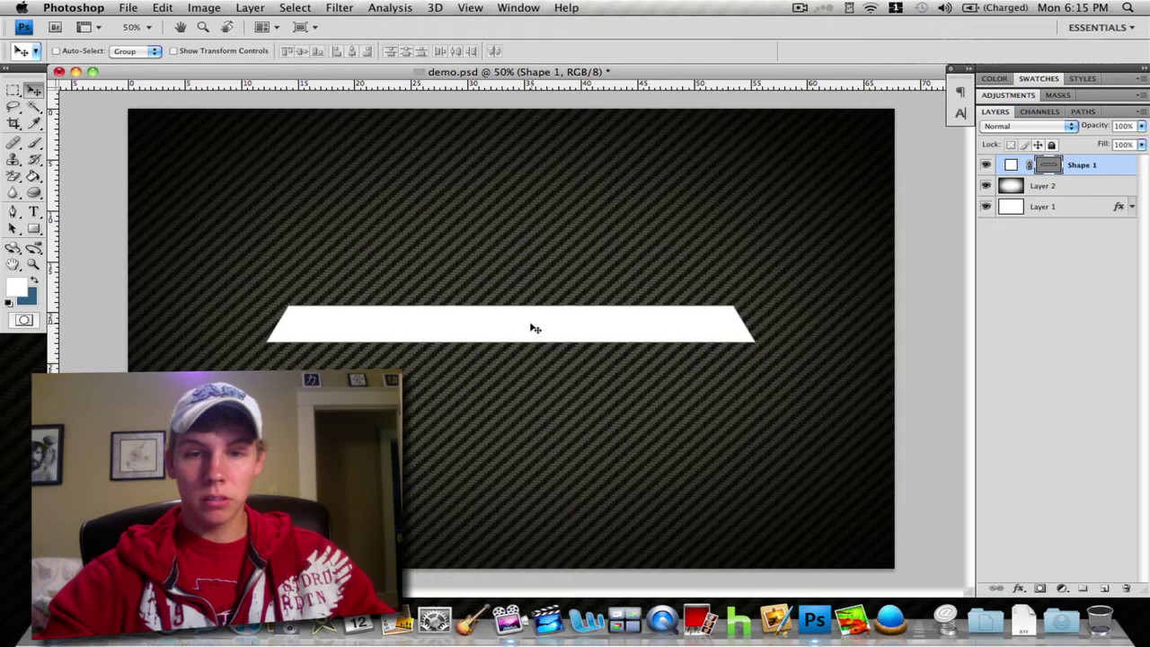
pyautogui.moveTo(531, 328); pyautogui.dragTo(527, 329)
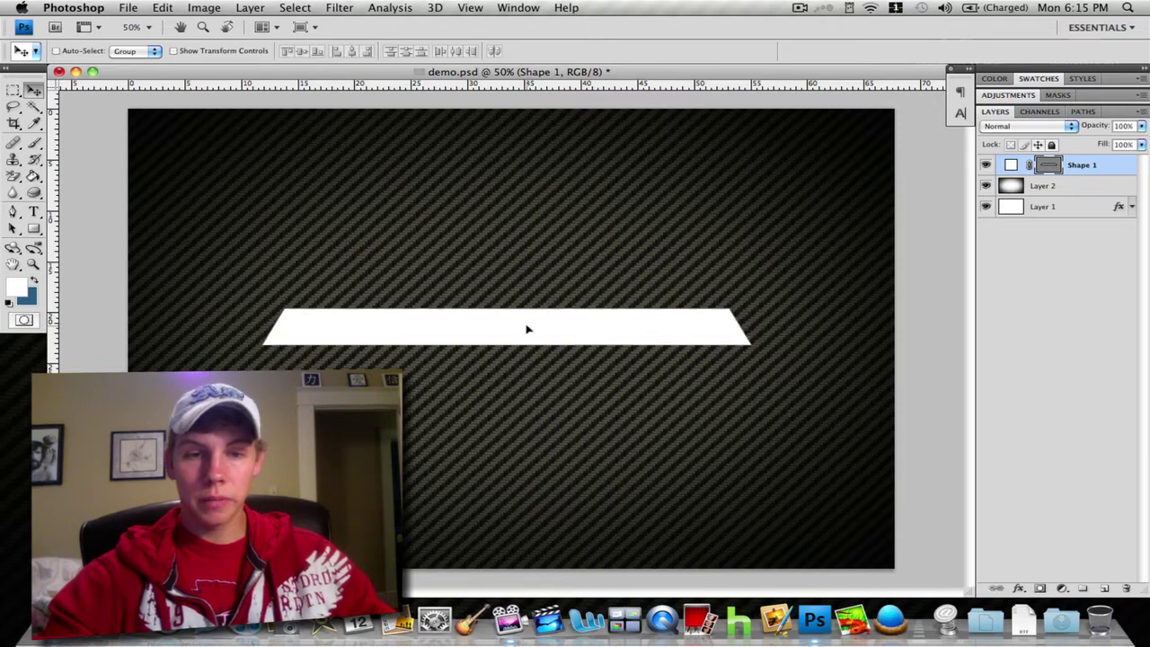
# Enable a Gradient Overlay on Shape 1 and set its left stop to light grey #dadada.
pyautogui.doubleClick(1109, 165)
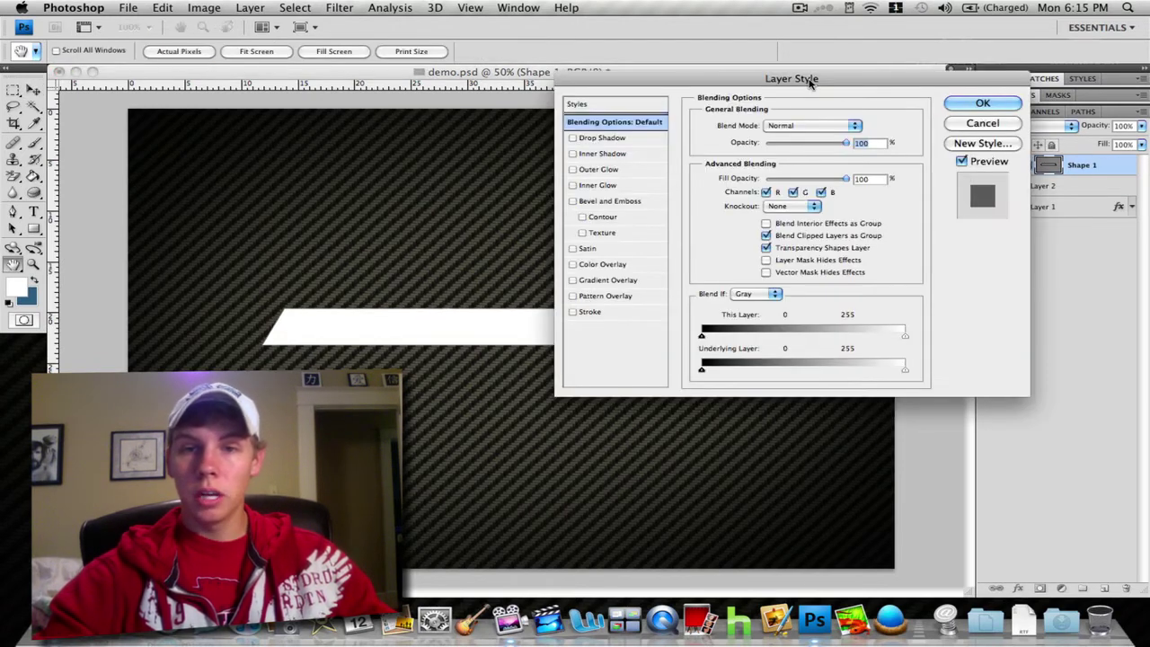
pyautogui.moveTo(826, 83); pyautogui.dragTo(930, 25)
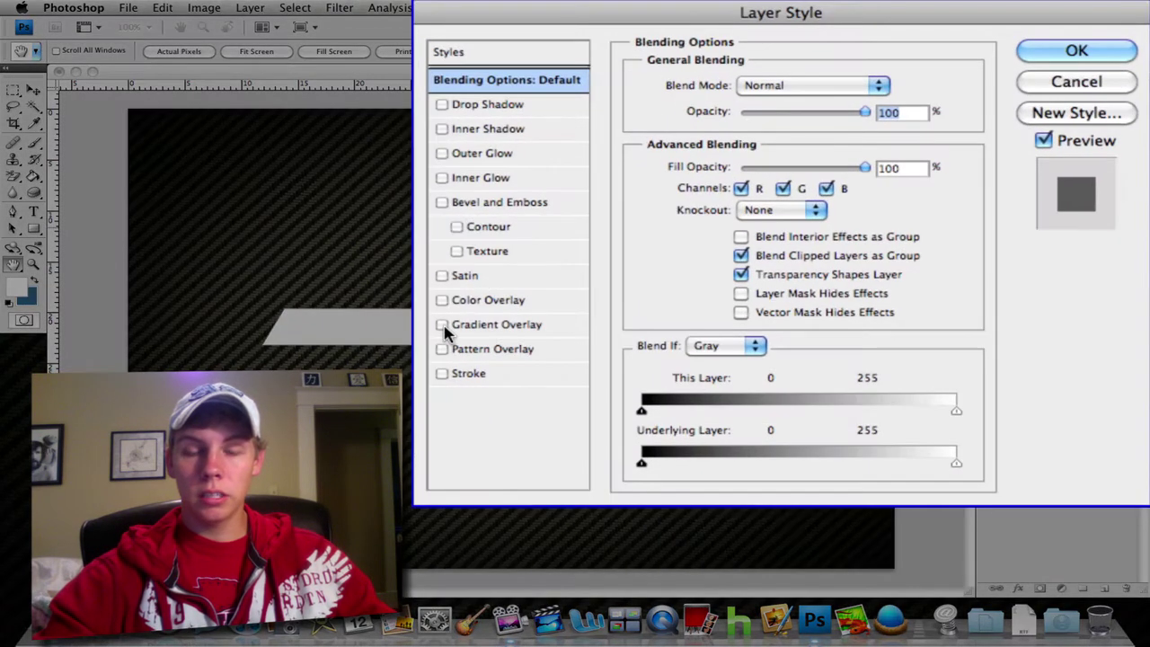
pyautogui.click(444, 326)
pyautogui.click(488, 332)
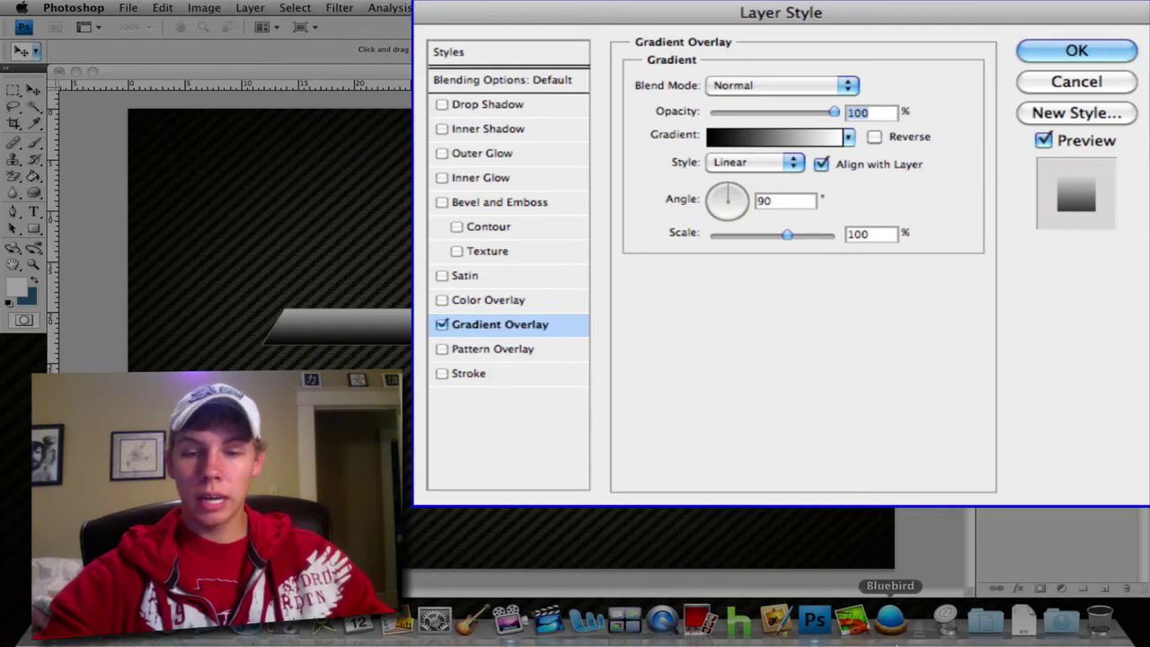
pyautogui.click(728, 144)
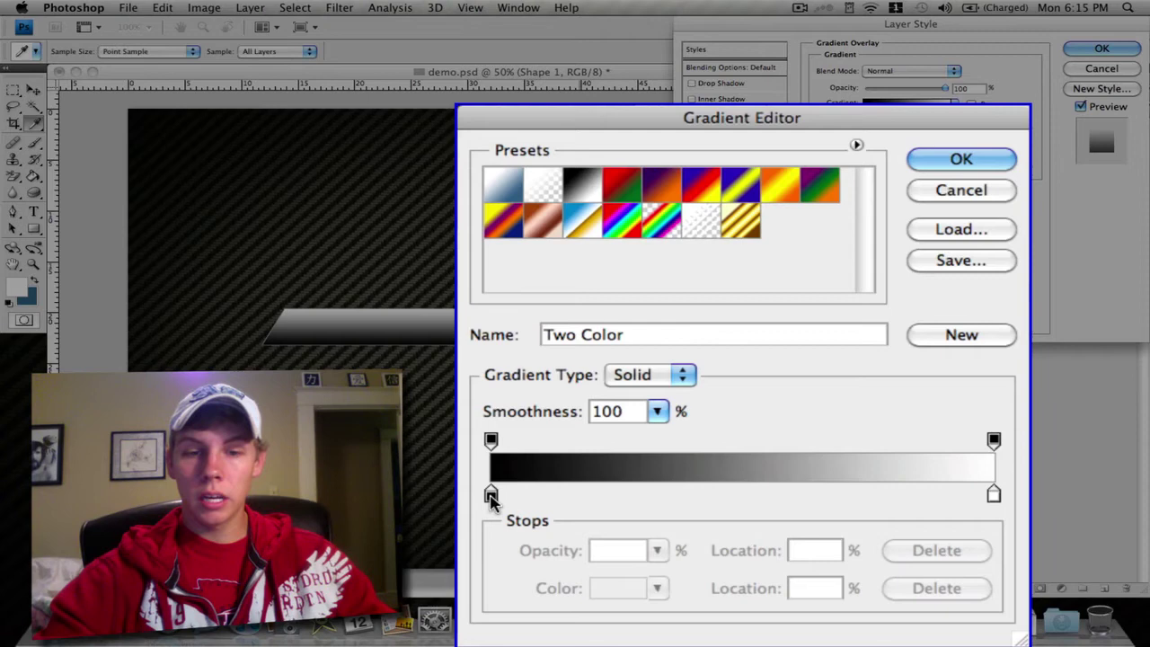
pyautogui.doubleClick(491, 497)
pyautogui.moveTo(554, 372)
pyautogui.mouseDown()
pyautogui.moveTo(513, 329)
pyautogui.moveTo(517, 343)
pyautogui.moveTo(480, 329)
pyautogui.moveTo(477, 342)
pyautogui.mouseUp()
pyautogui.click(993, 295)
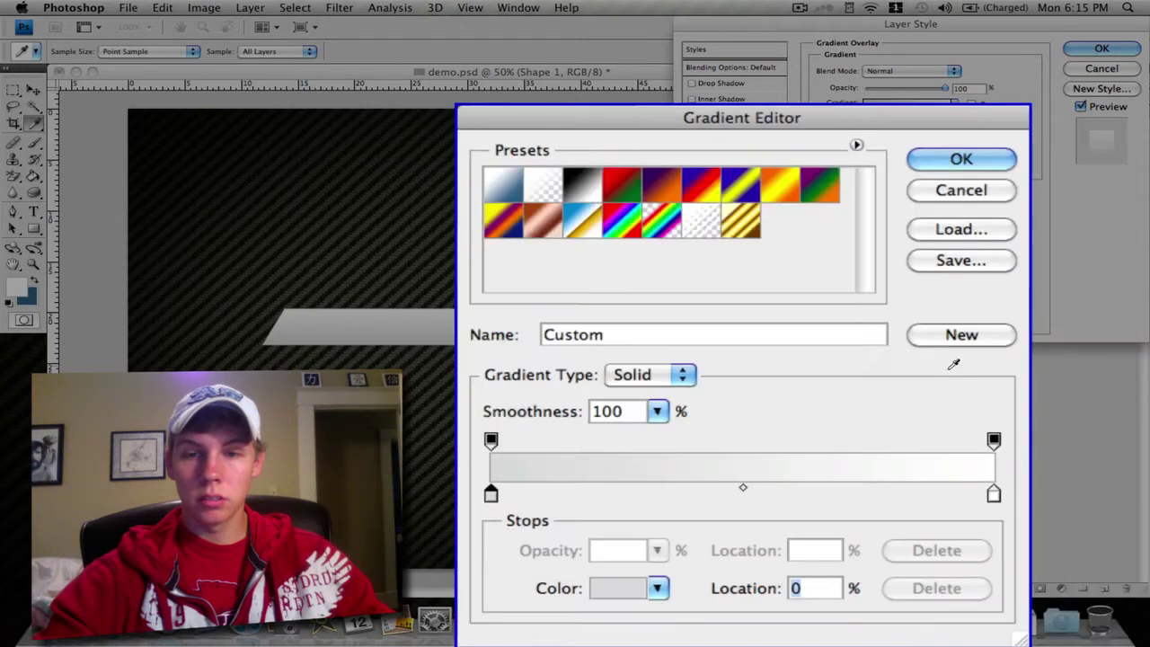
# Set the gradient's right stop to mid grey, confirm it, and tick Reverse.
pyautogui.doubleClick(994, 494)
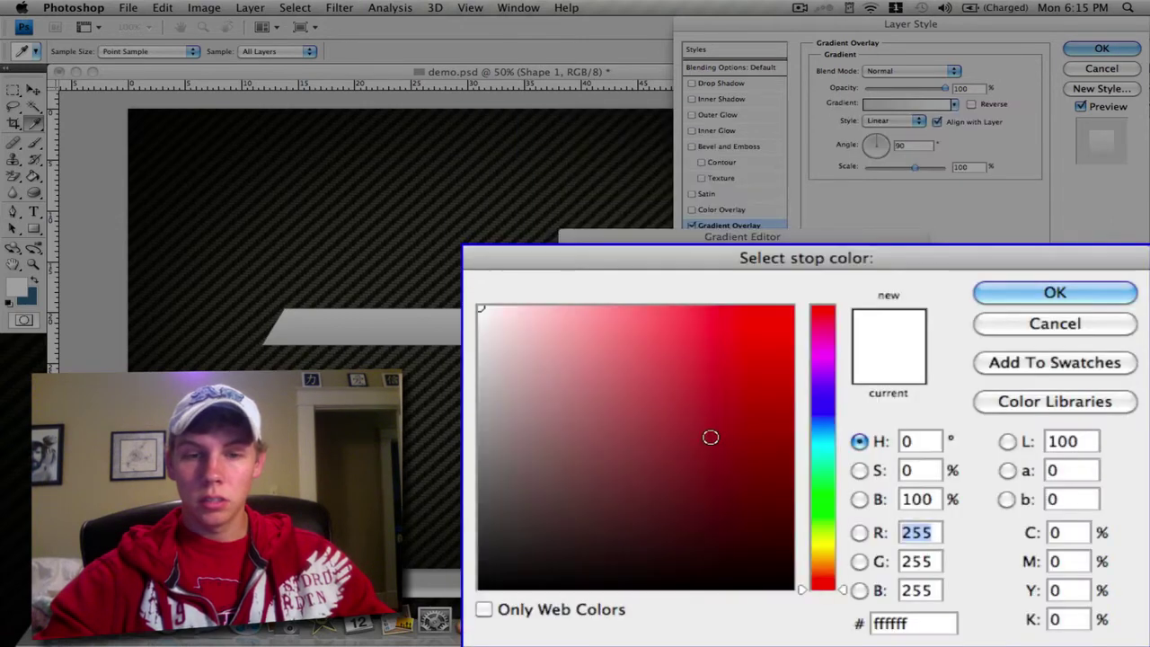
pyautogui.moveTo(592, 483)
pyautogui.mouseDown()
pyautogui.moveTo(478, 455)
pyautogui.moveTo(480, 477)
pyautogui.moveTo(470, 470)
pyautogui.mouseUp()
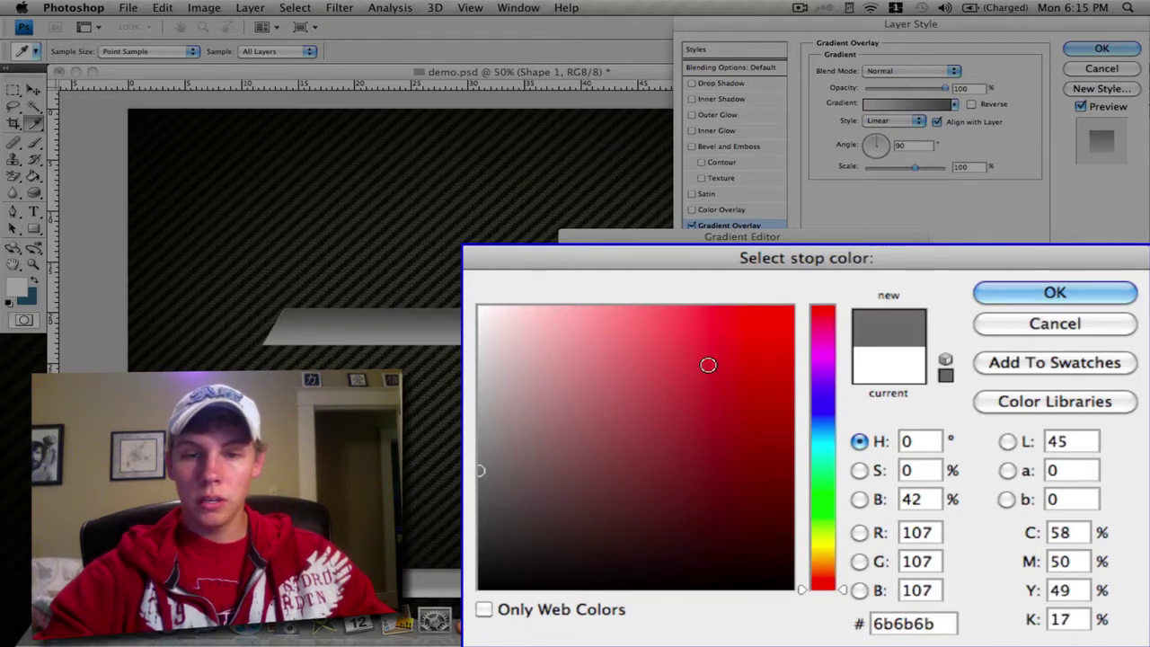
pyautogui.click(1027, 297)
pyautogui.click(992, 169)
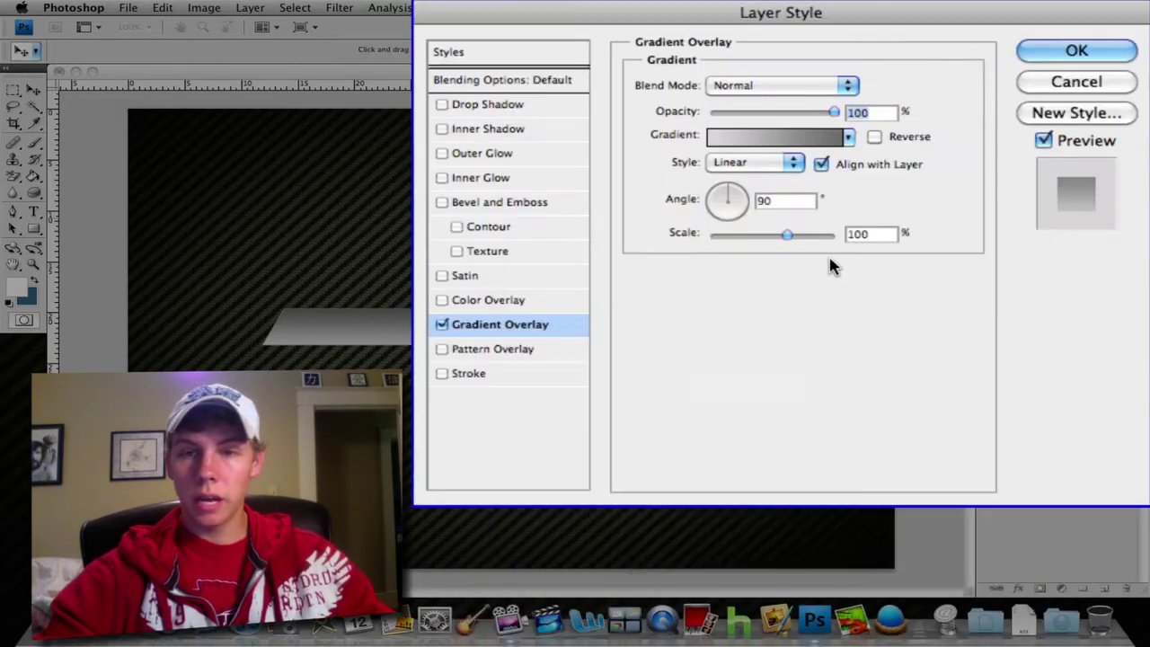
pyautogui.click(875, 138)
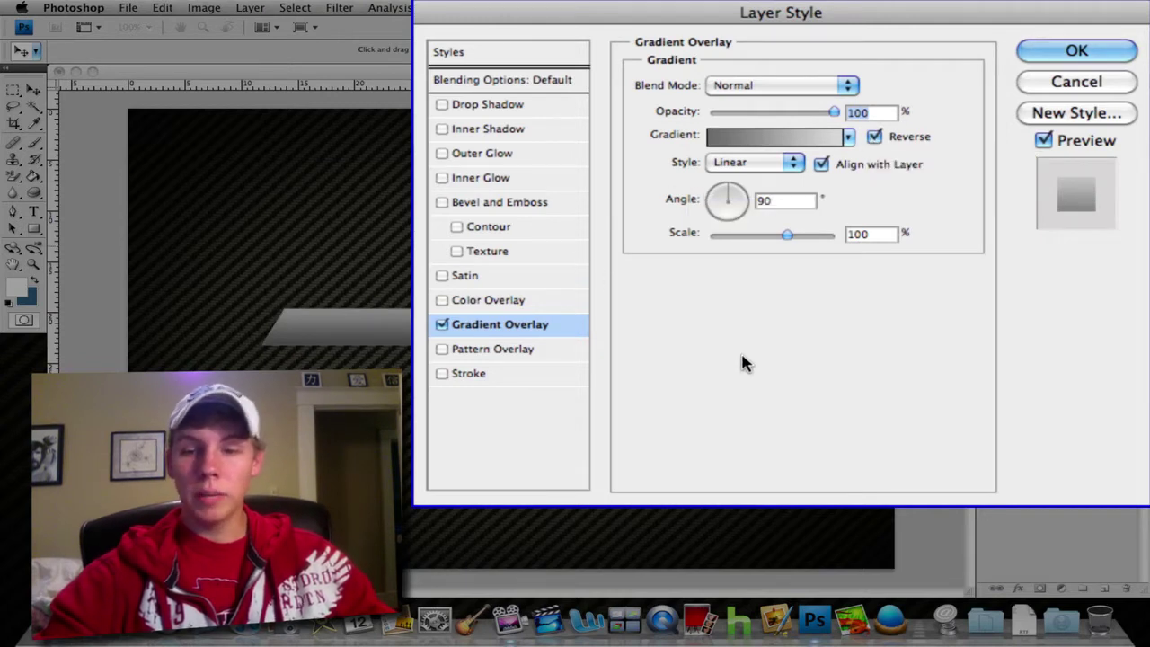
# Turn on Bevel and Emboss with Contour and lower the contour Range to 22%.
pyautogui.click(442, 203)
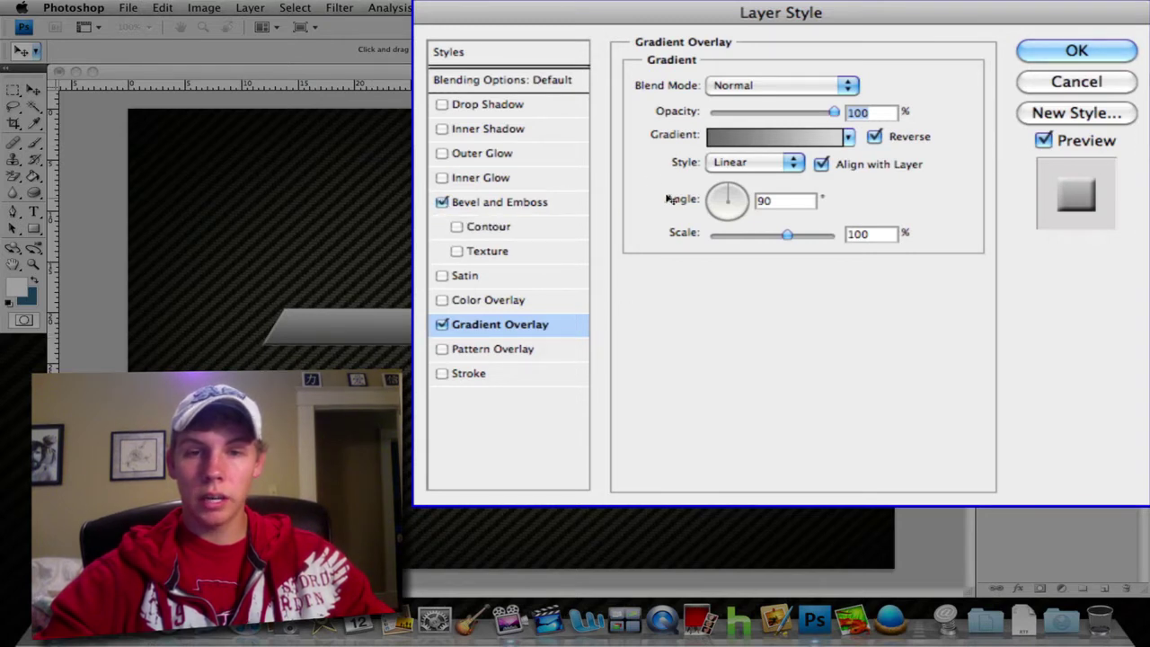
pyautogui.click(458, 230)
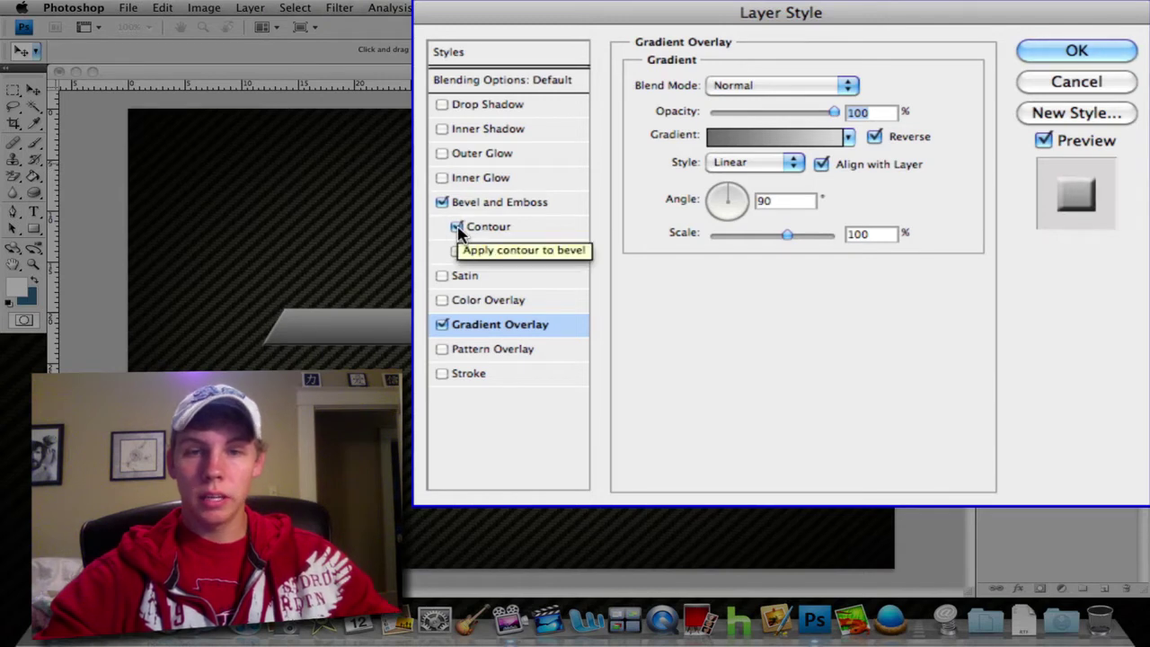
pyautogui.click(490, 226)
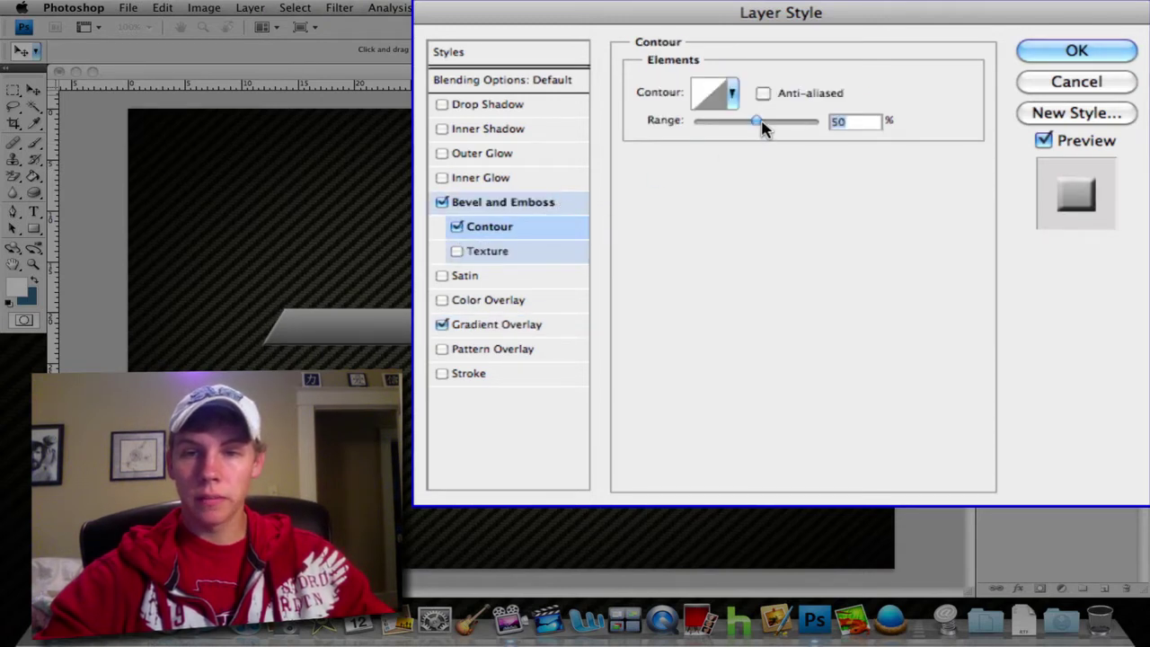
pyautogui.moveTo(763, 123); pyautogui.dragTo(777, 127)
pyautogui.moveTo(849, 130); pyautogui.dragTo(722, 128)
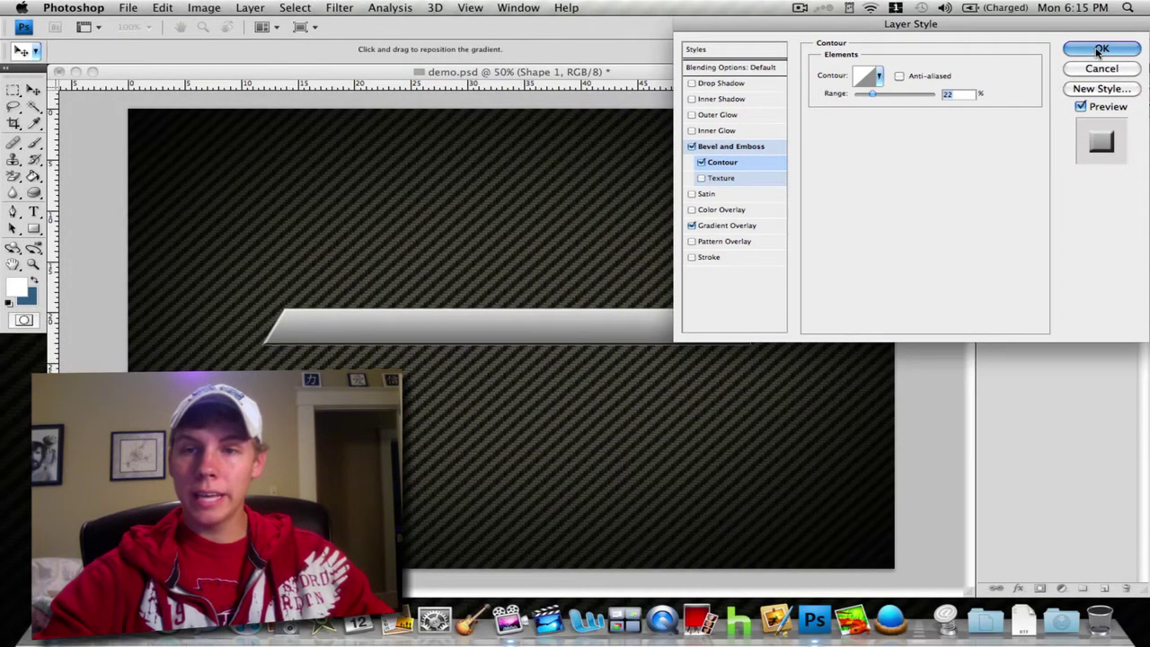
# Apply the shelf's layer style and add a new empty Layer 3 above it.
pyautogui.click(1100, 49)
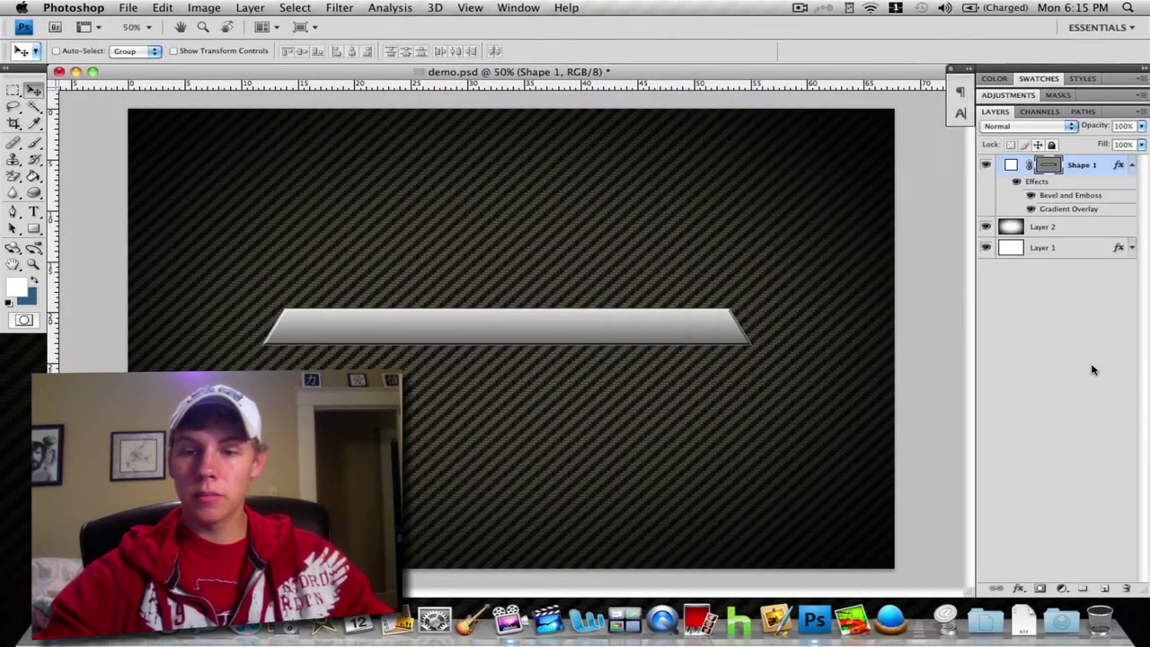
pyautogui.click(1108, 590)
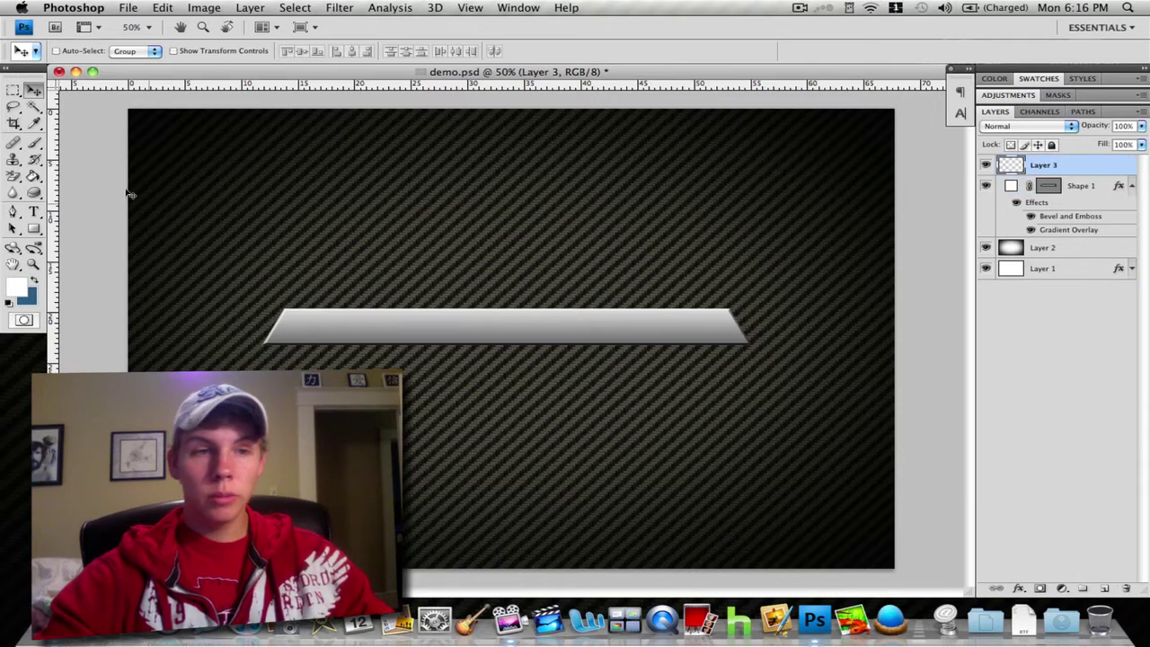
pyautogui.click(35, 143)
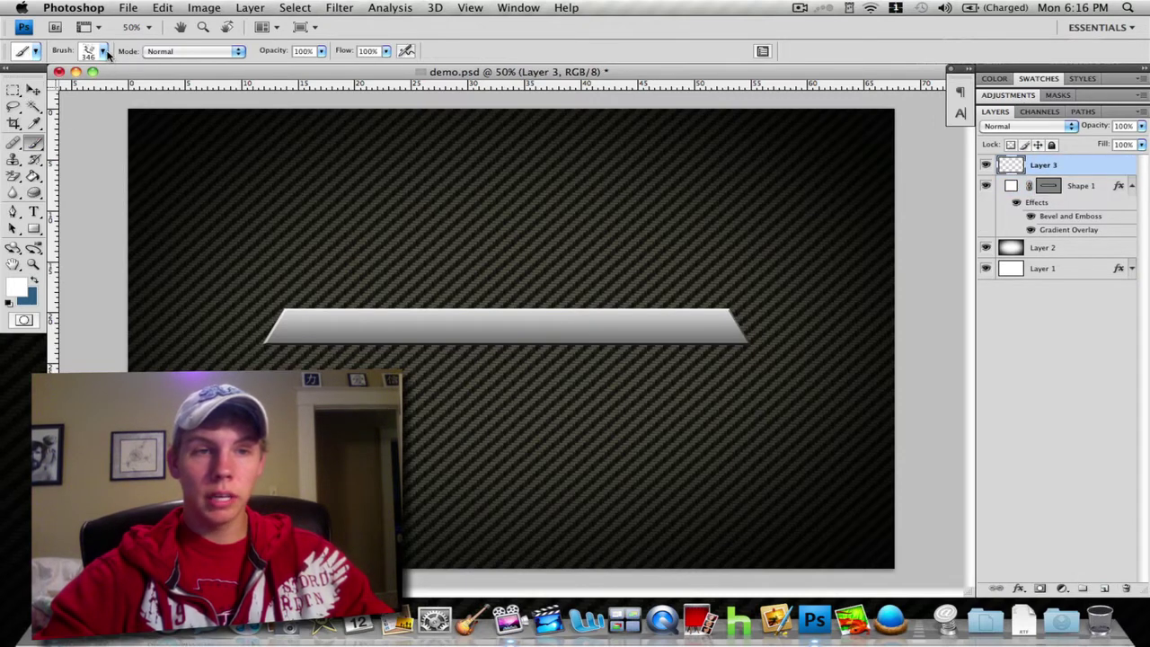
# Load the Drop Shadow Brushes set and choose the Drop Shadow Round 5 px brush.
pyautogui.click(103, 51)
pyautogui.click(195, 75)
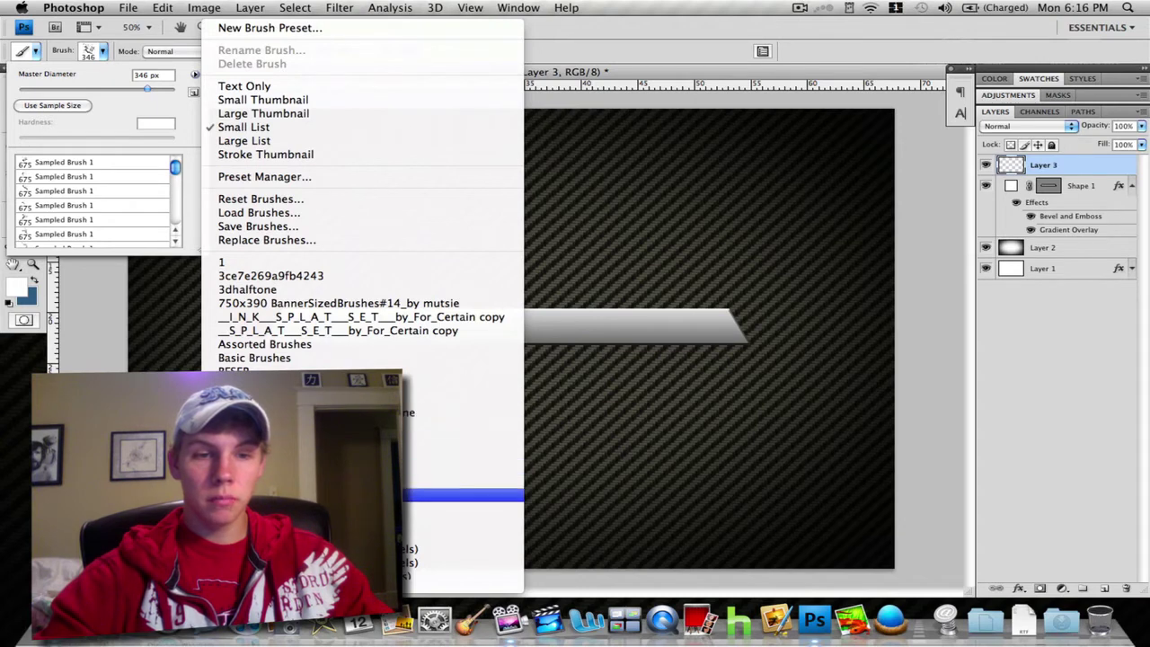
pyautogui.click(296, 495)
pyautogui.click(688, 197)
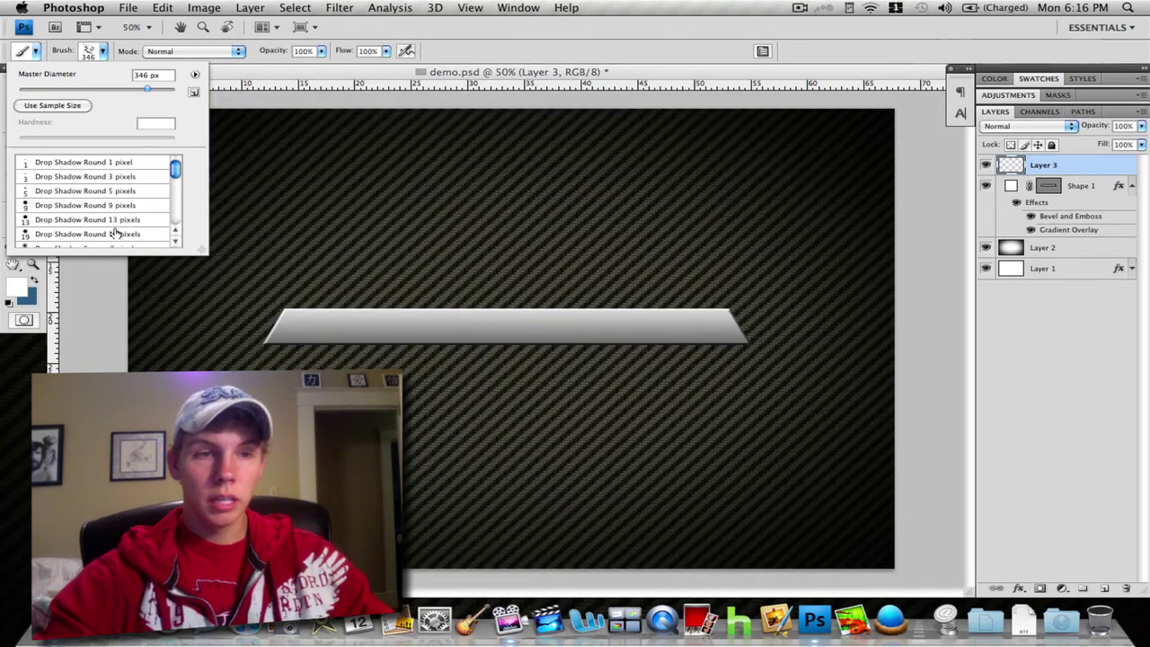
pyautogui.click(79, 192)
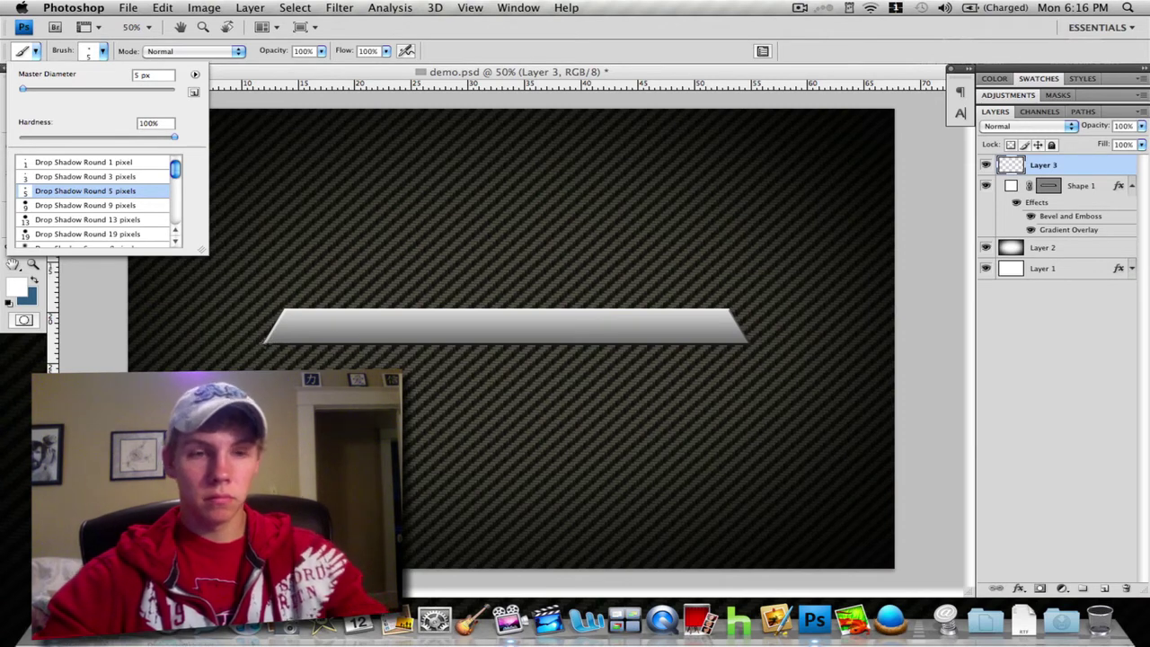
pyautogui.press('Return')
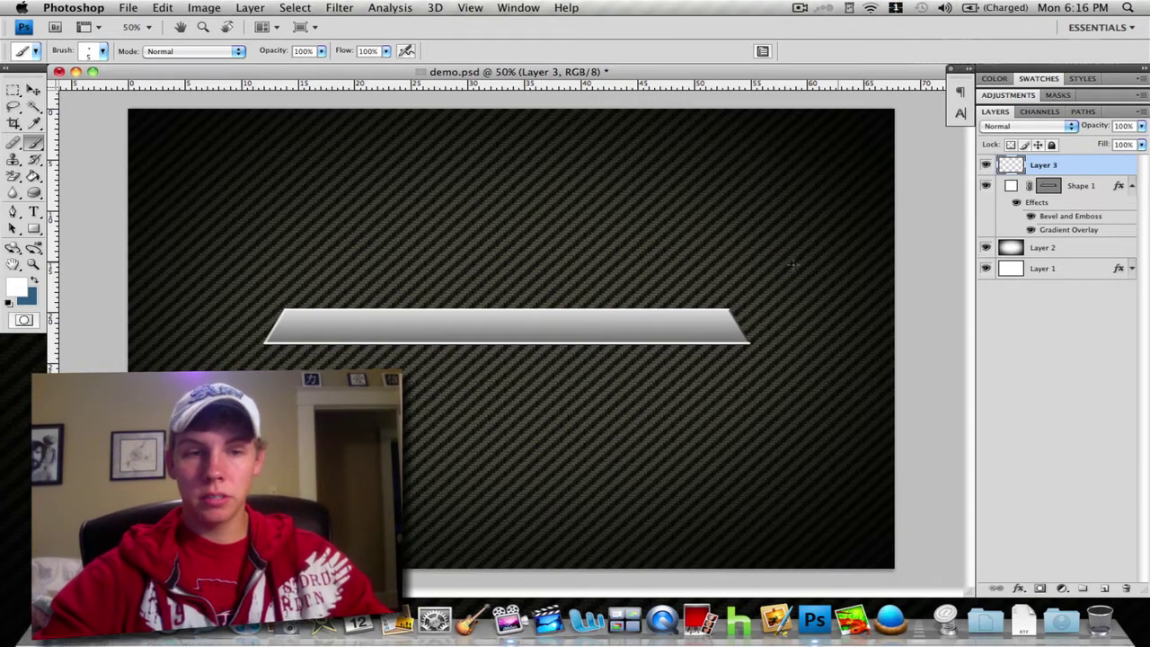
# Give Layer 3 a linear 90° Gradient Overlay with Reverse left off.
pyautogui.doubleClick(1124, 168)
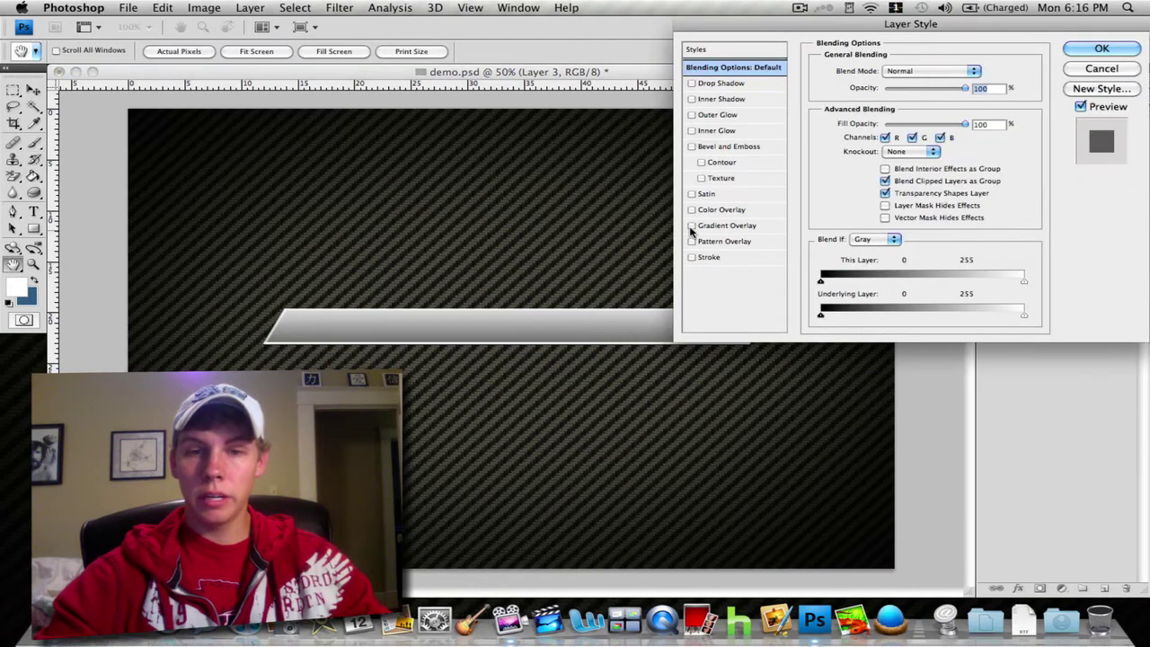
pyautogui.click(720, 226)
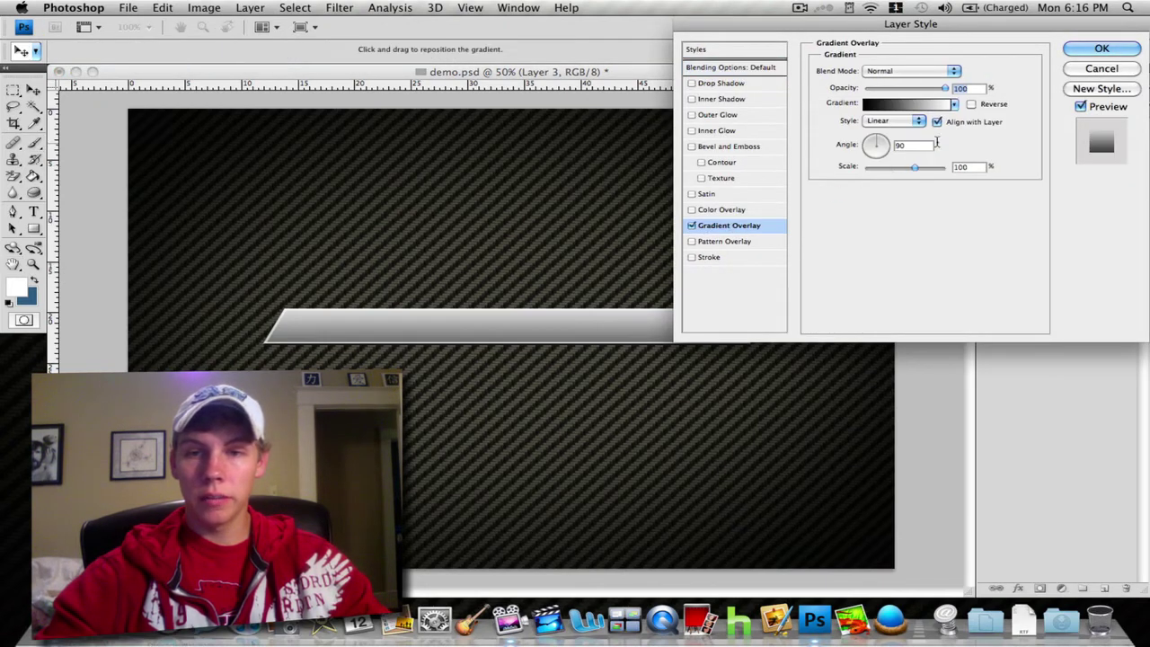
pyautogui.click(971, 105)
pyautogui.click(971, 104)
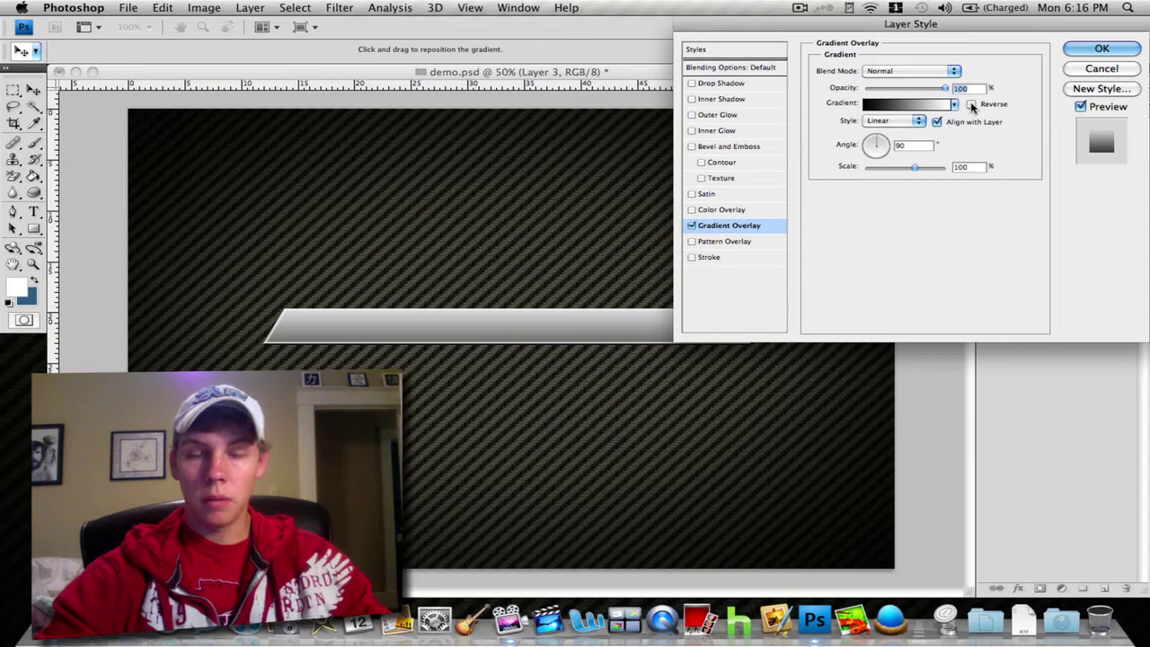
pyautogui.click(1112, 52)
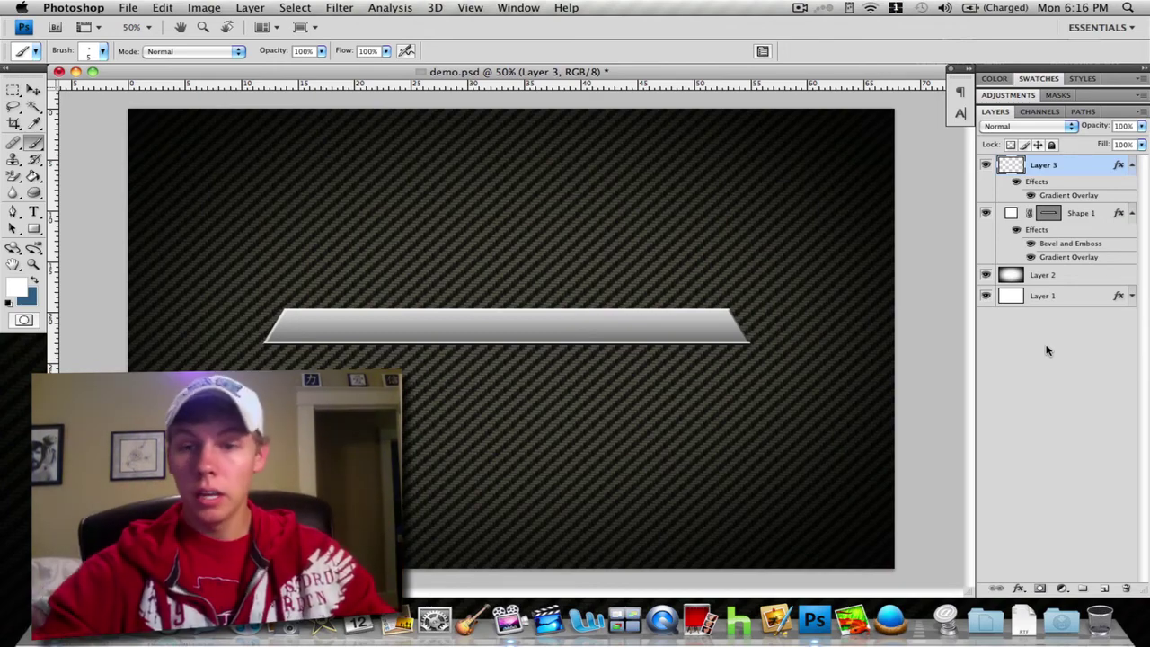
# Add a new empty Layer 4 and make a thin elliptical selection on the shelf.
pyautogui.press('F11')
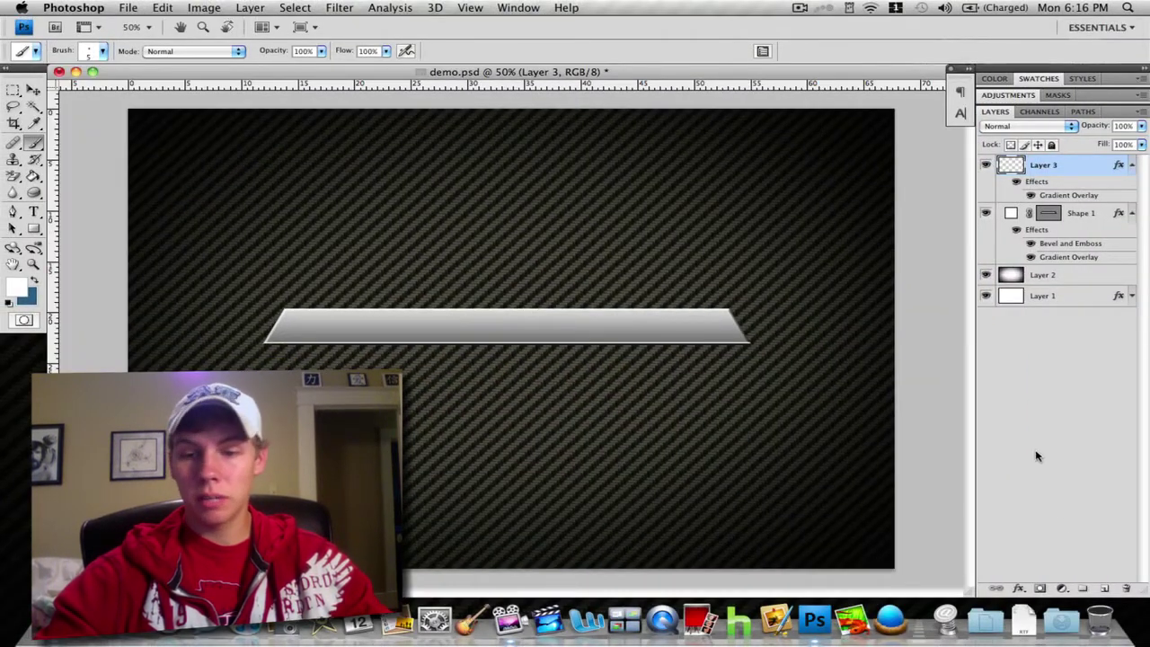
pyautogui.click(1103, 589)
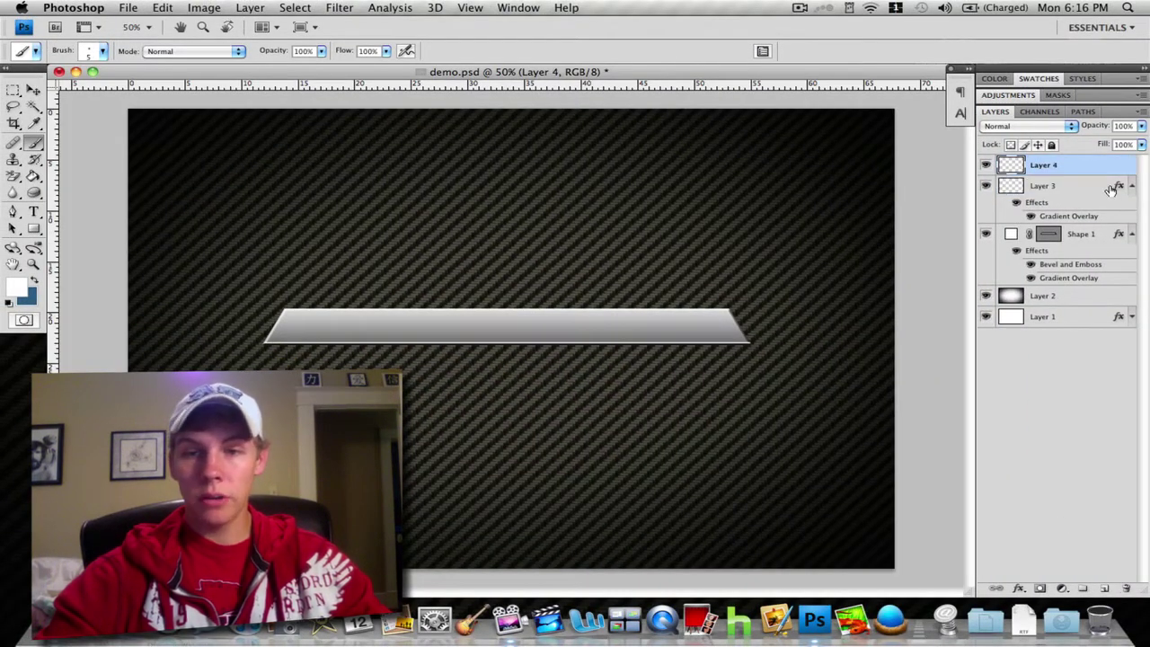
pyautogui.click(15, 91)
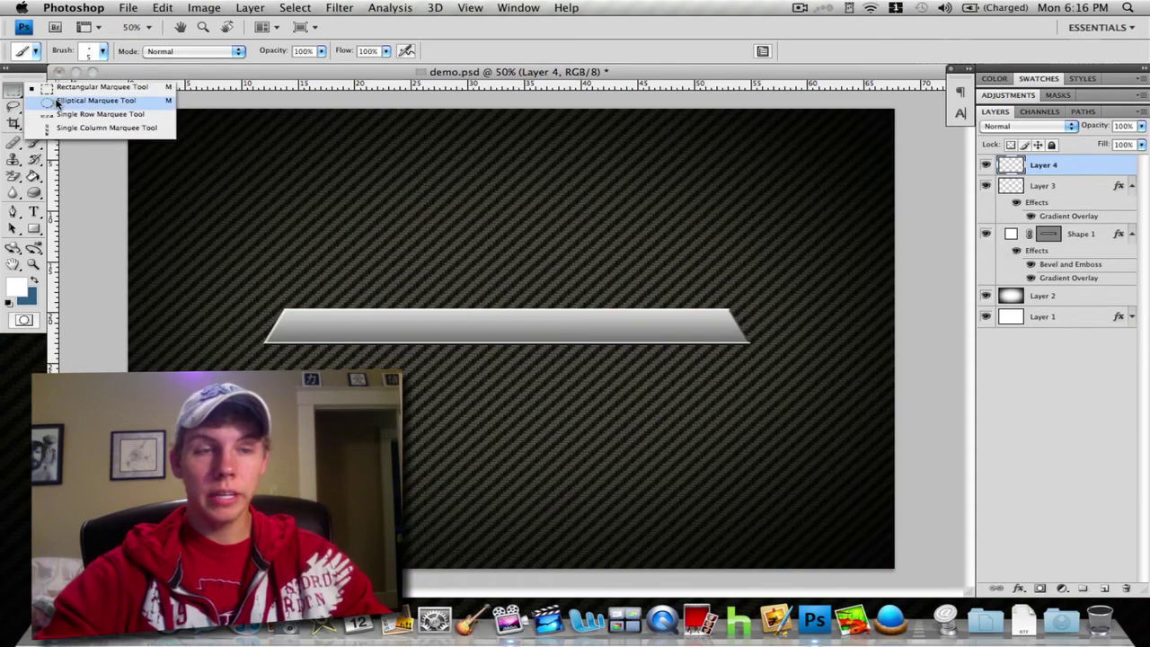
pyautogui.click(90, 100)
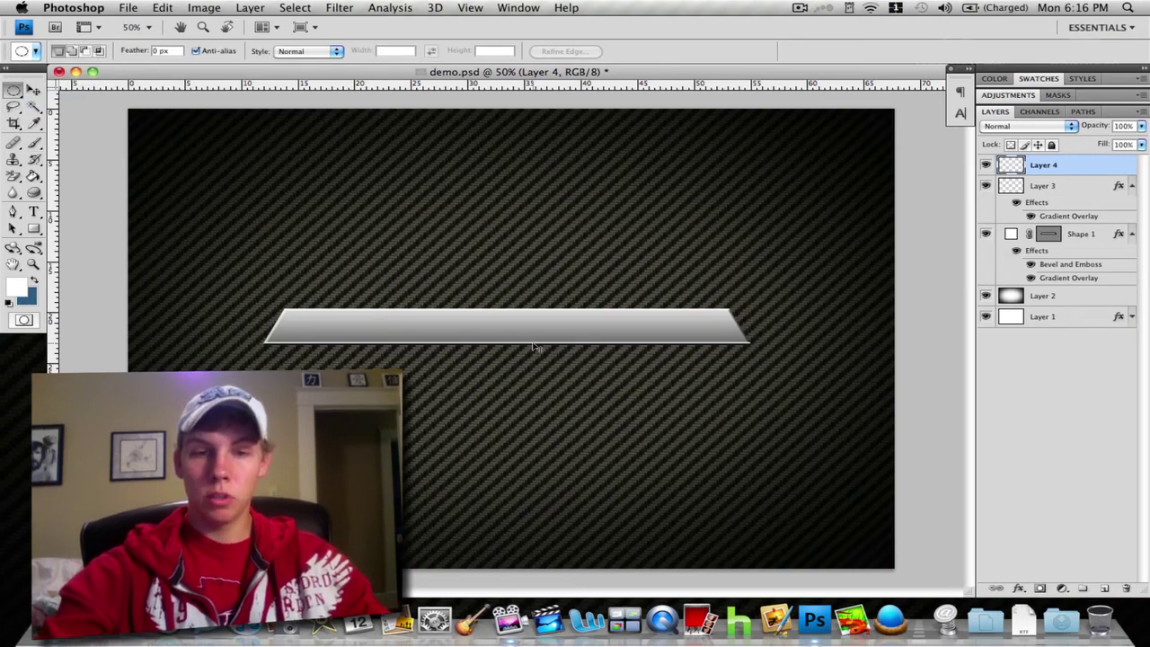
pyautogui.scroll(3, 533, 342)
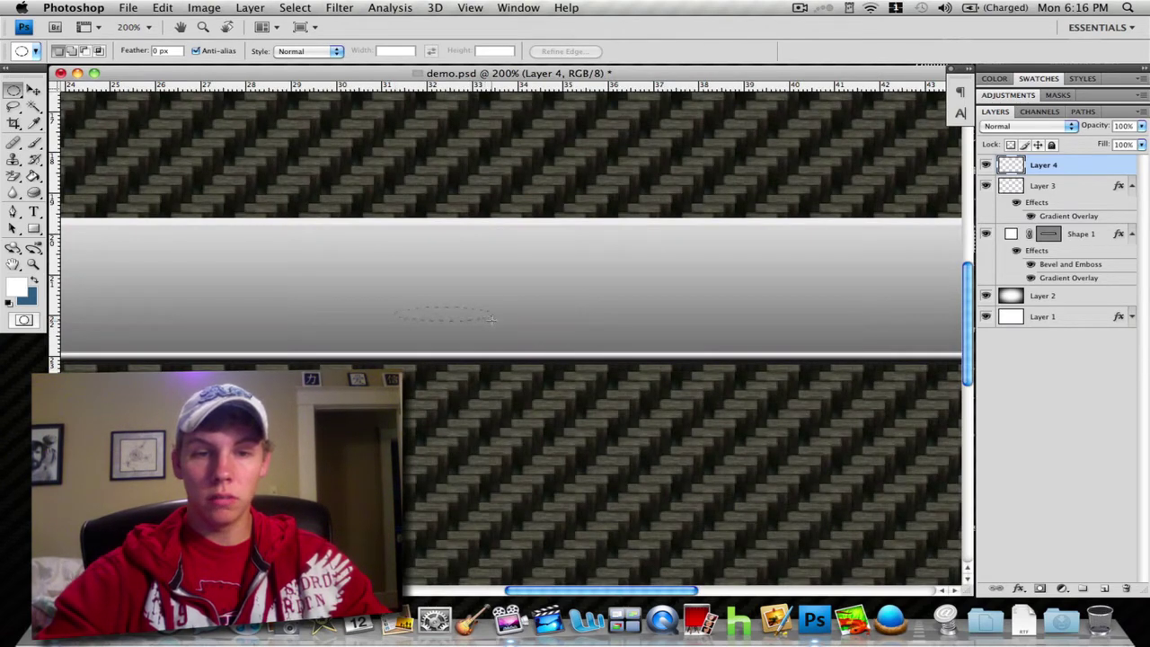
pyautogui.moveTo(492, 320); pyautogui.dragTo(491, 321)
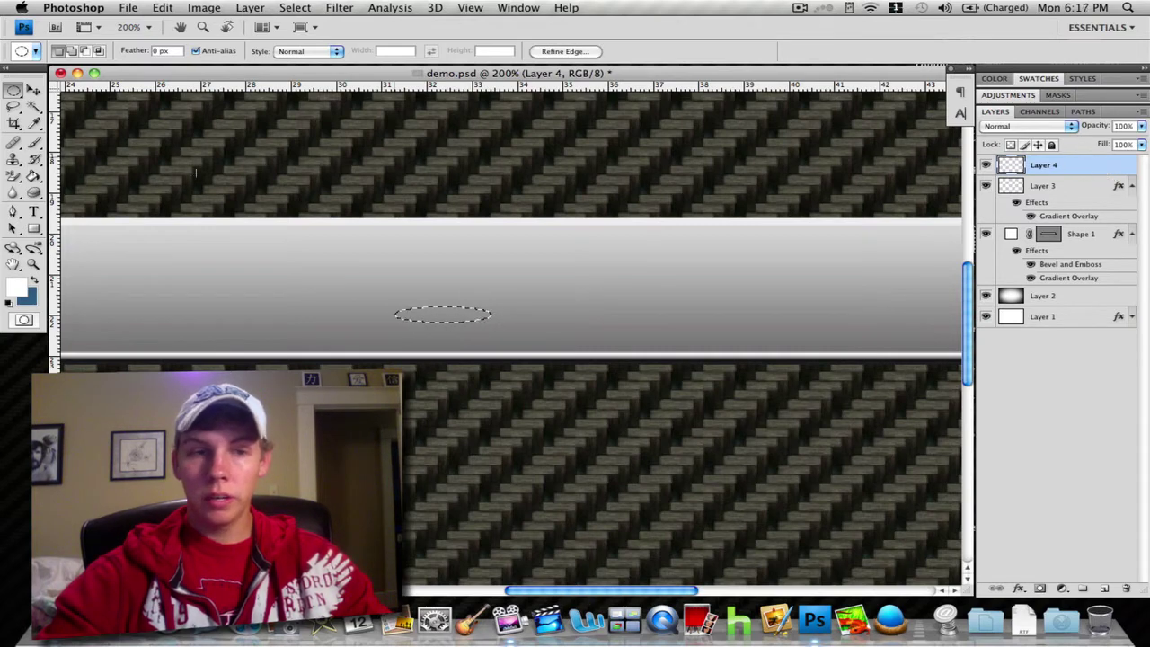
# Fill the oval selection with white using the Paint Bucket, then deselect.
pyautogui.click(33, 177)
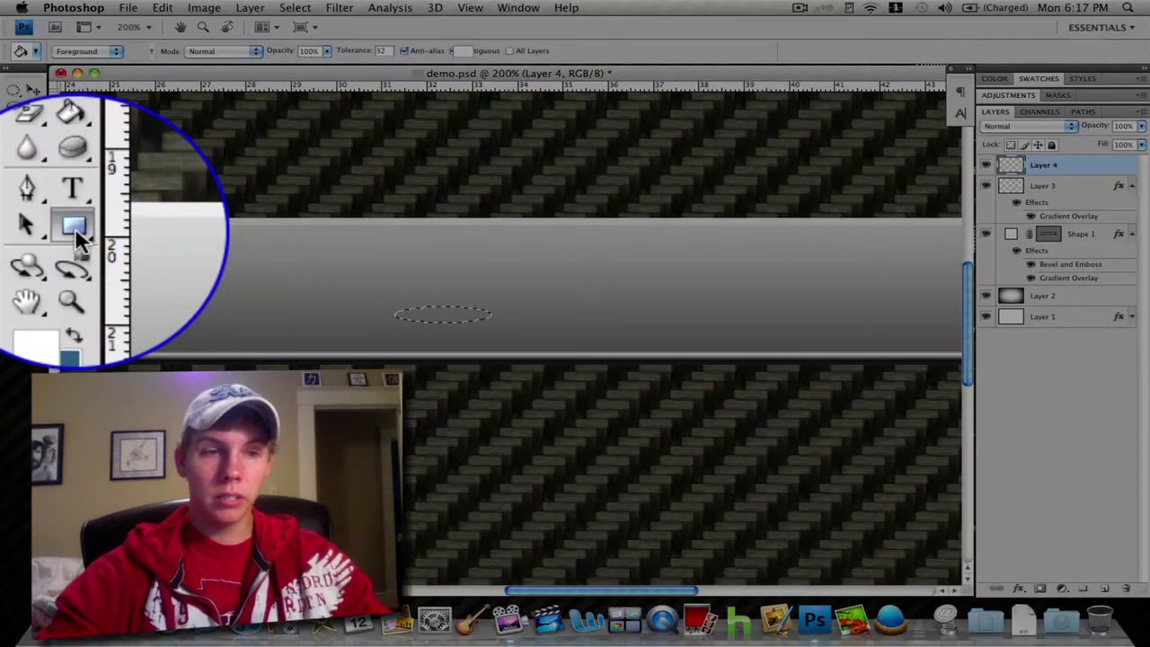
pyautogui.click(74, 227)
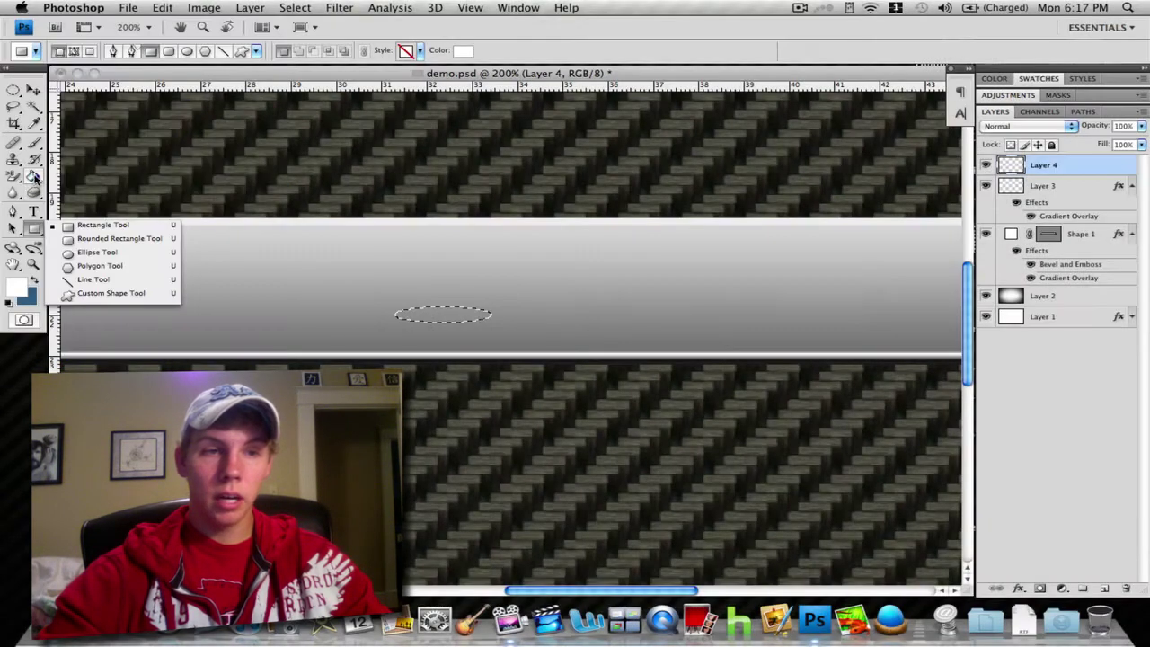
pyautogui.click(99, 251)
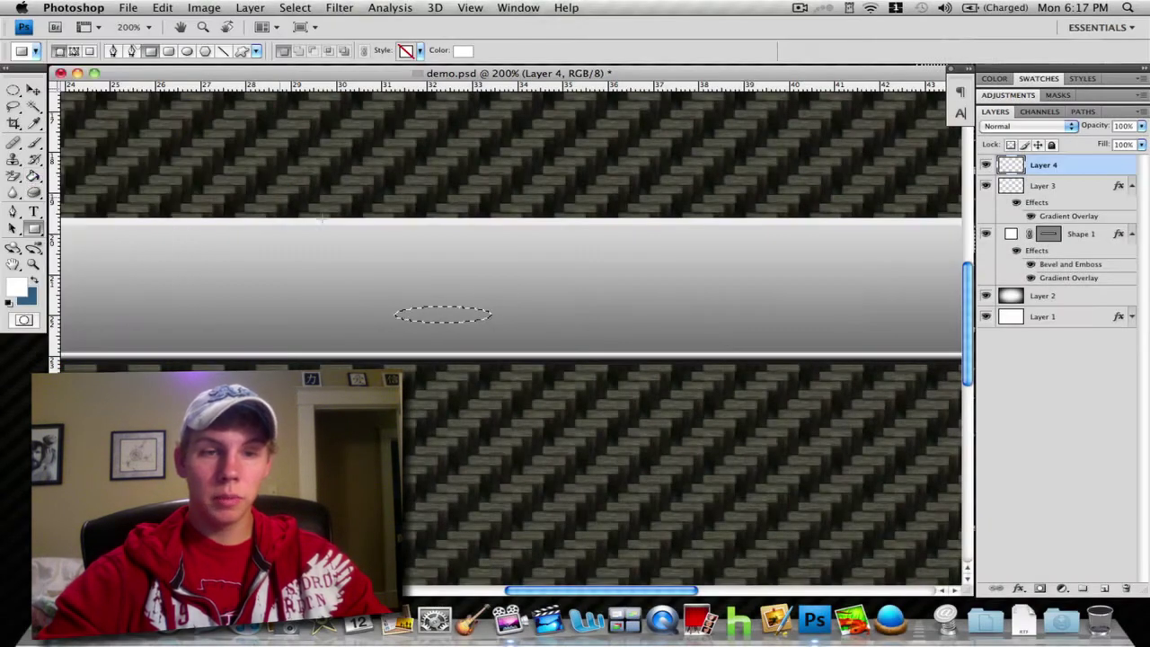
pyautogui.click(33, 177)
pyautogui.click(420, 314)
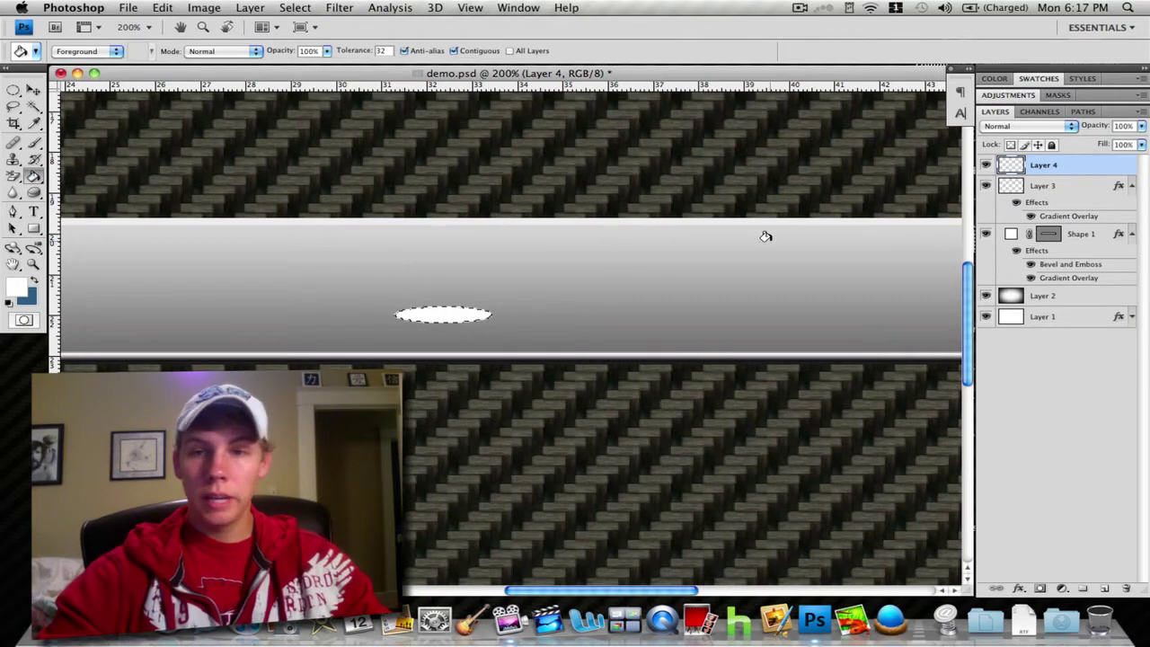
pyautogui.press('super+d')
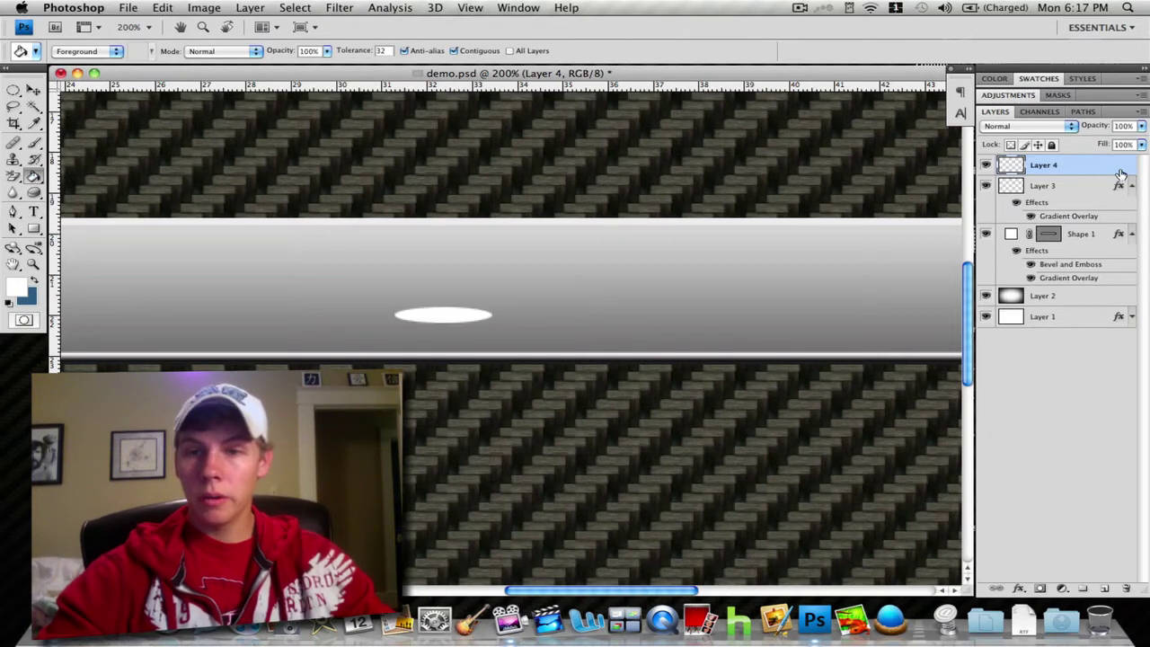
# Give Layer 4 a 100% Color Overlay in pale cyan b9e6f0.
pyautogui.doubleClick(1121, 173)
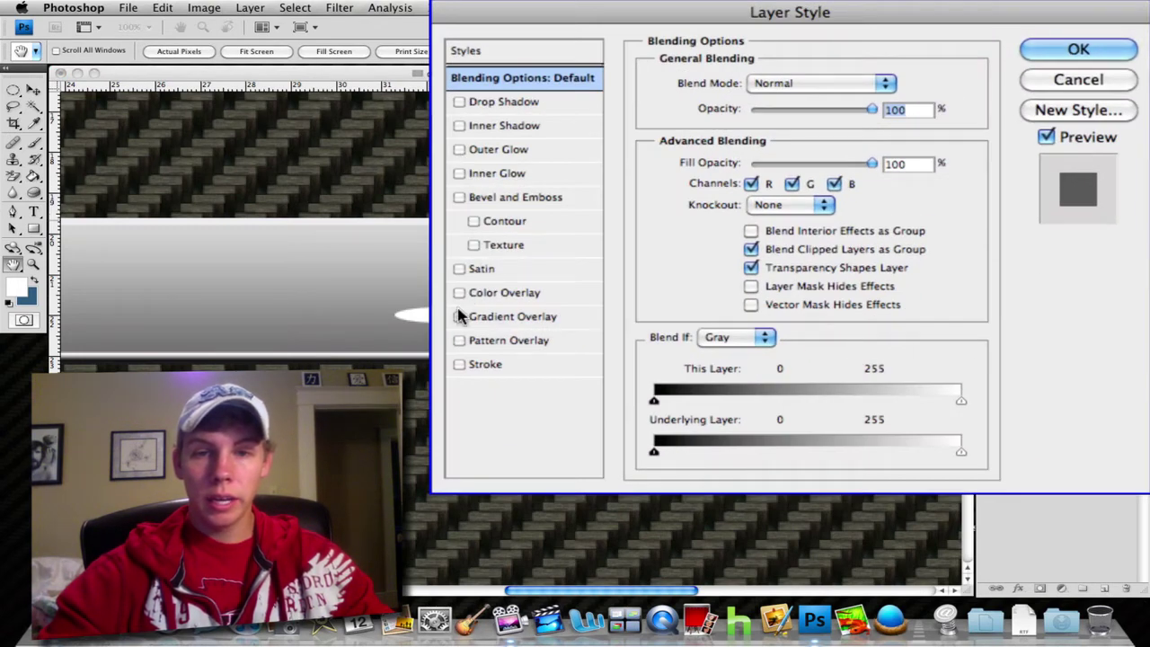
pyautogui.click(469, 294)
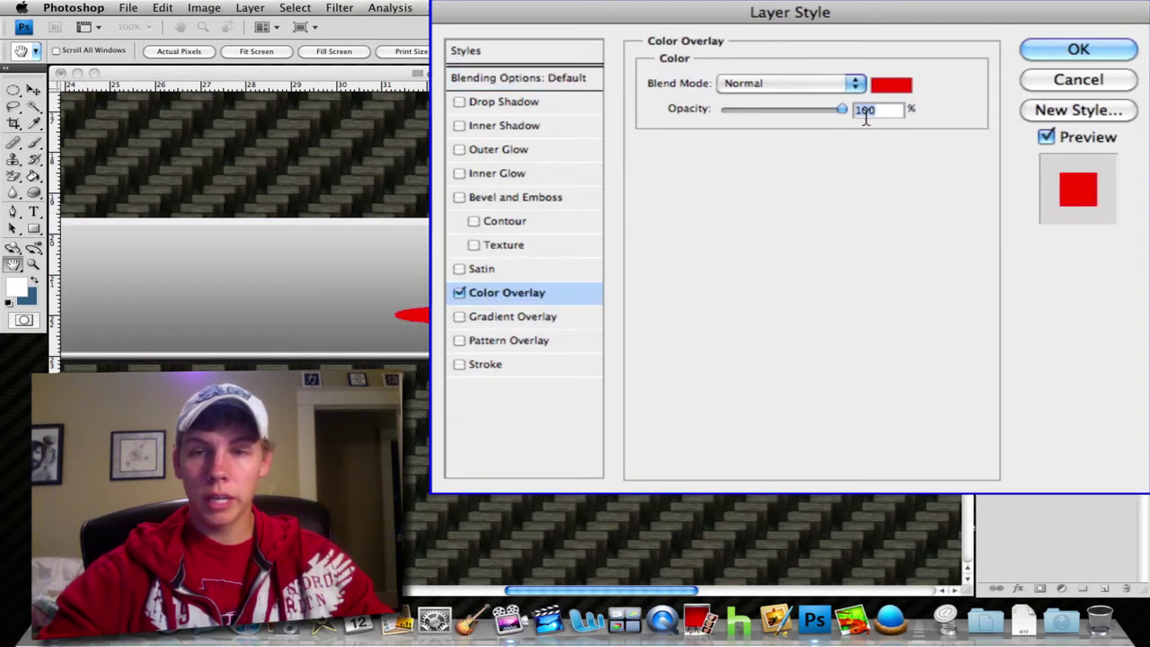
pyautogui.click(891, 84)
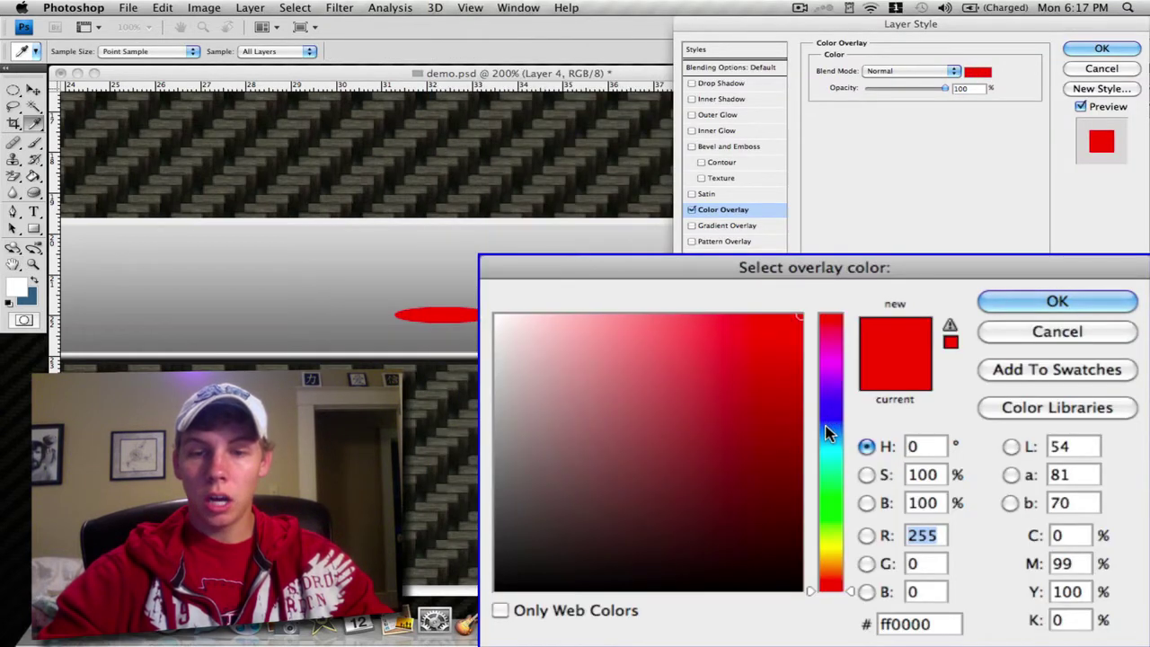
pyautogui.moveTo(828, 433)
pyautogui.mouseDown()
pyautogui.moveTo(833, 459)
pyautogui.moveTo(828, 437)
pyautogui.mouseUp()
pyautogui.moveTo(681, 354)
pyautogui.mouseDown()
pyautogui.moveTo(603, 311)
pyautogui.moveTo(565, 330)
pyautogui.mouseUp()
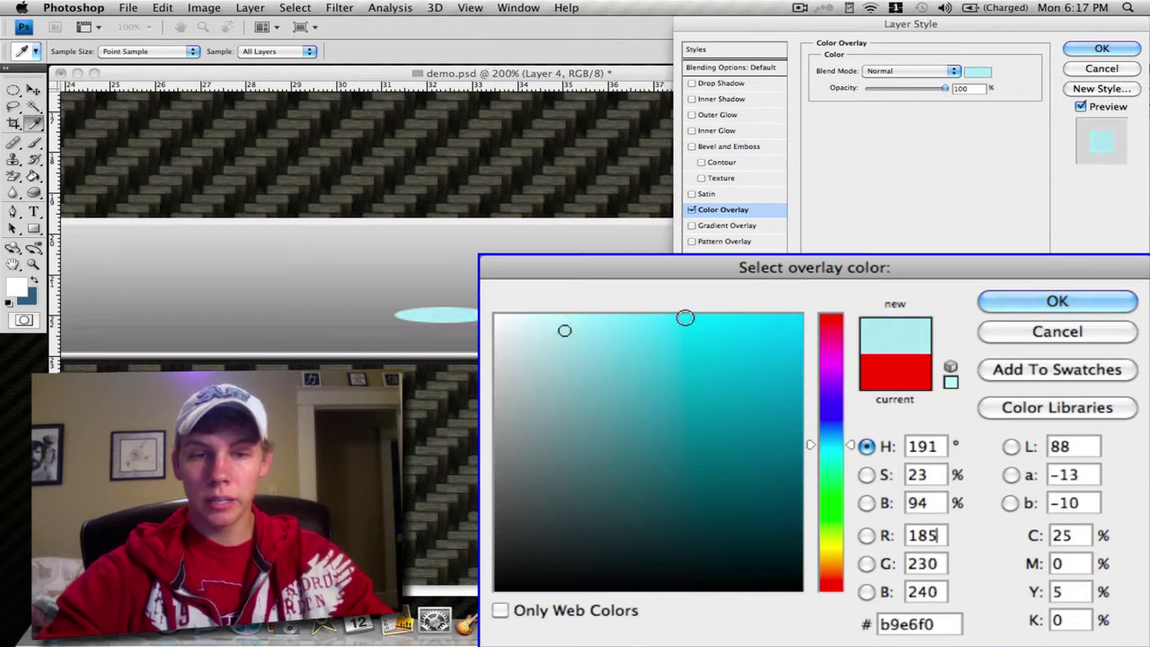
pyautogui.click(1057, 301)
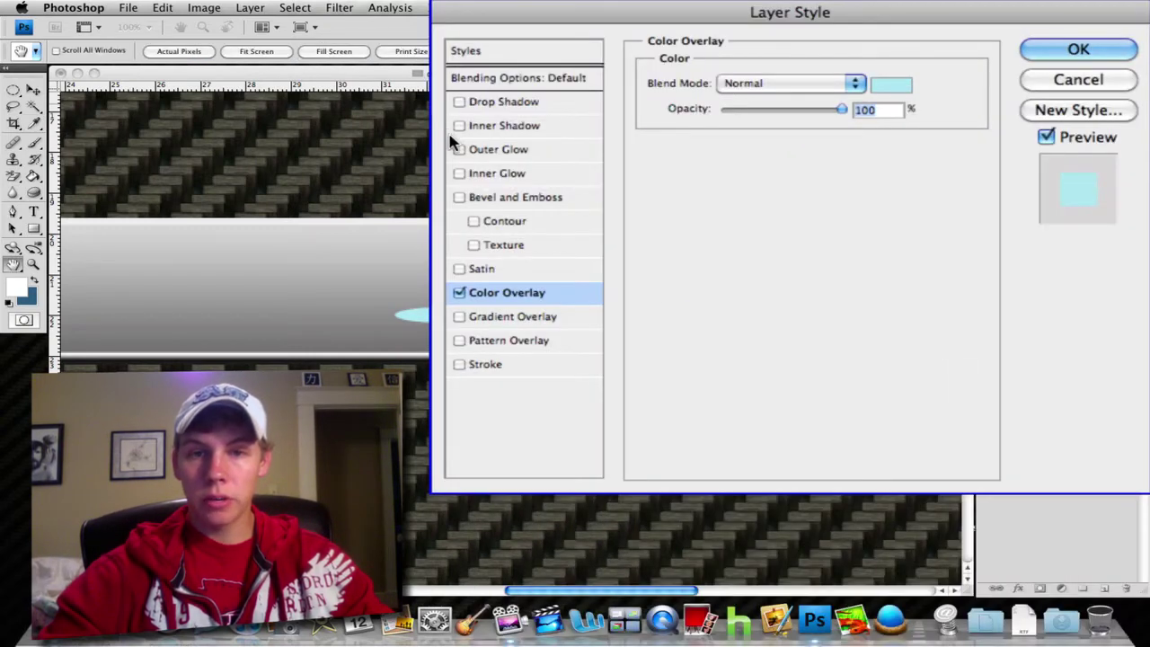
# Add an Outer Glow to the oval in a teal colour with 4% spread.
pyautogui.click(489, 149)
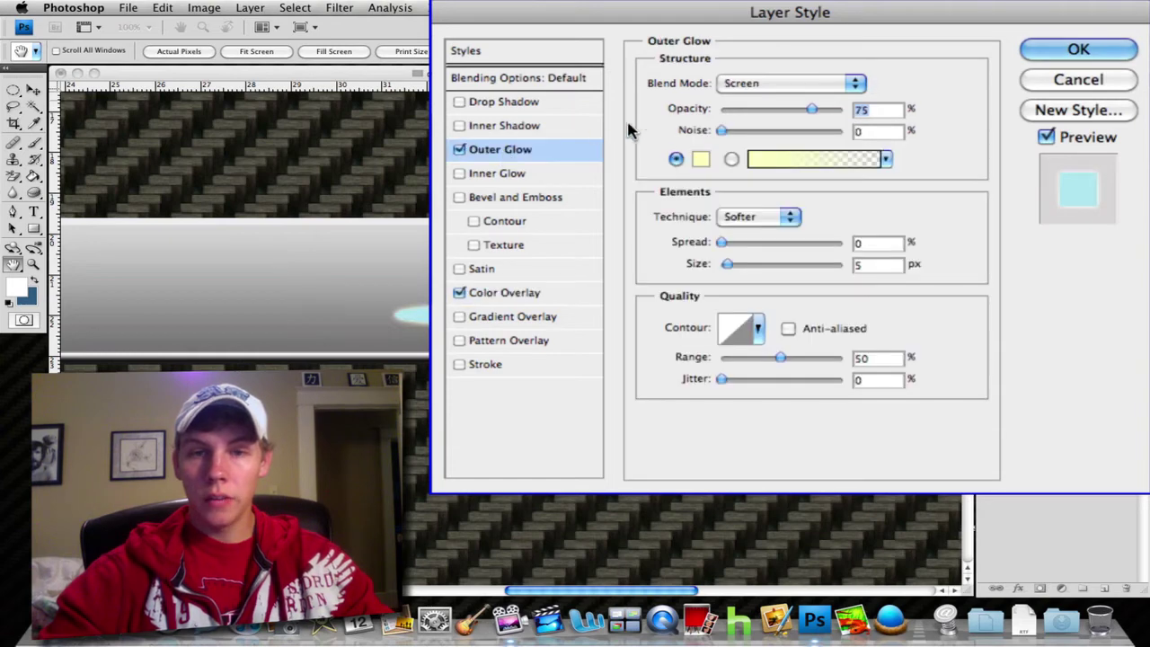
pyautogui.click(700, 159)
pyautogui.click(826, 449)
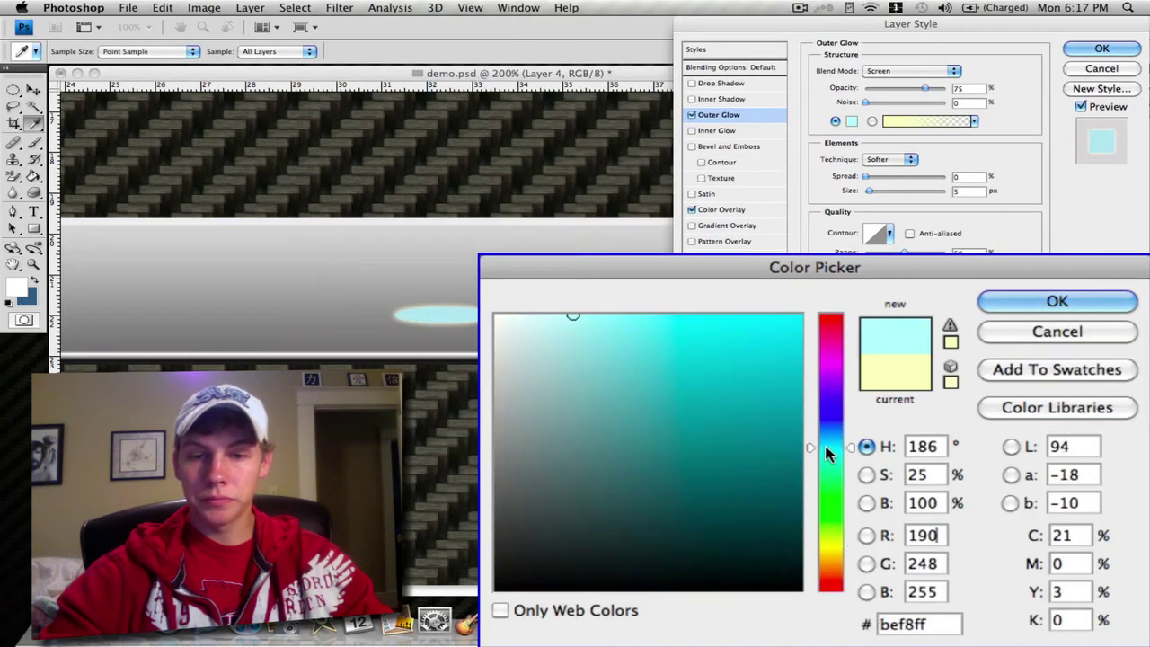
pyautogui.moveTo(758, 410)
pyautogui.mouseDown()
pyautogui.moveTo(755, 439)
pyautogui.moveTo(760, 419)
pyautogui.moveTo(740, 404)
pyautogui.moveTo(742, 380)
pyautogui.mouseUp()
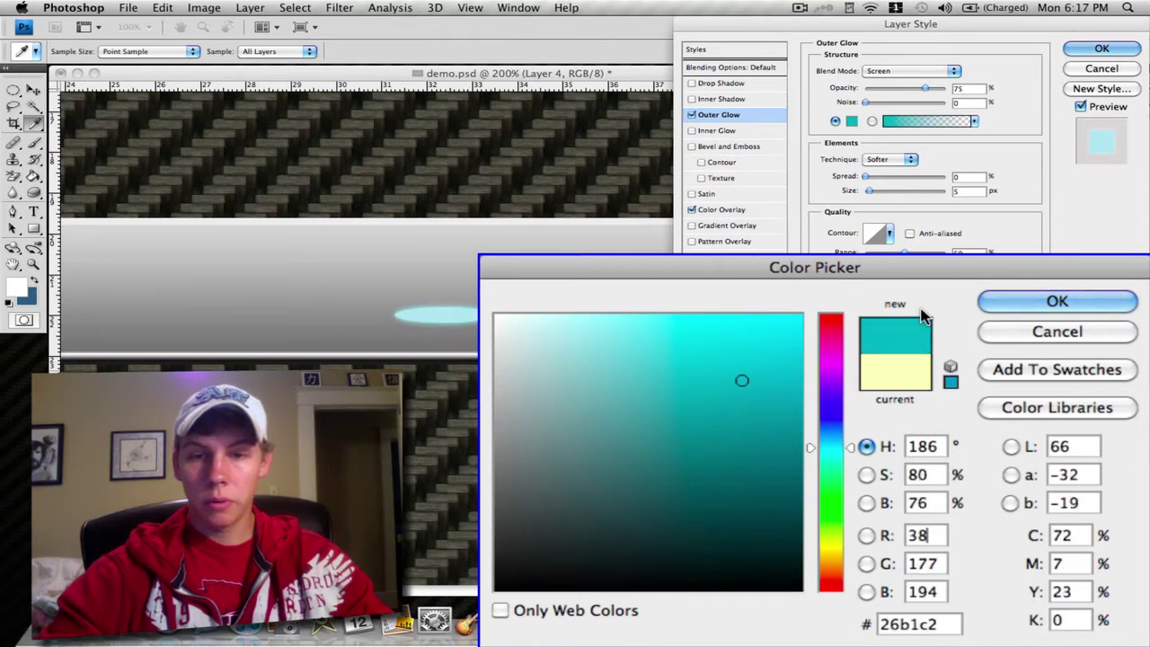
pyautogui.click(997, 302)
pyautogui.moveTo(723, 242); pyautogui.dragTo(739, 270)
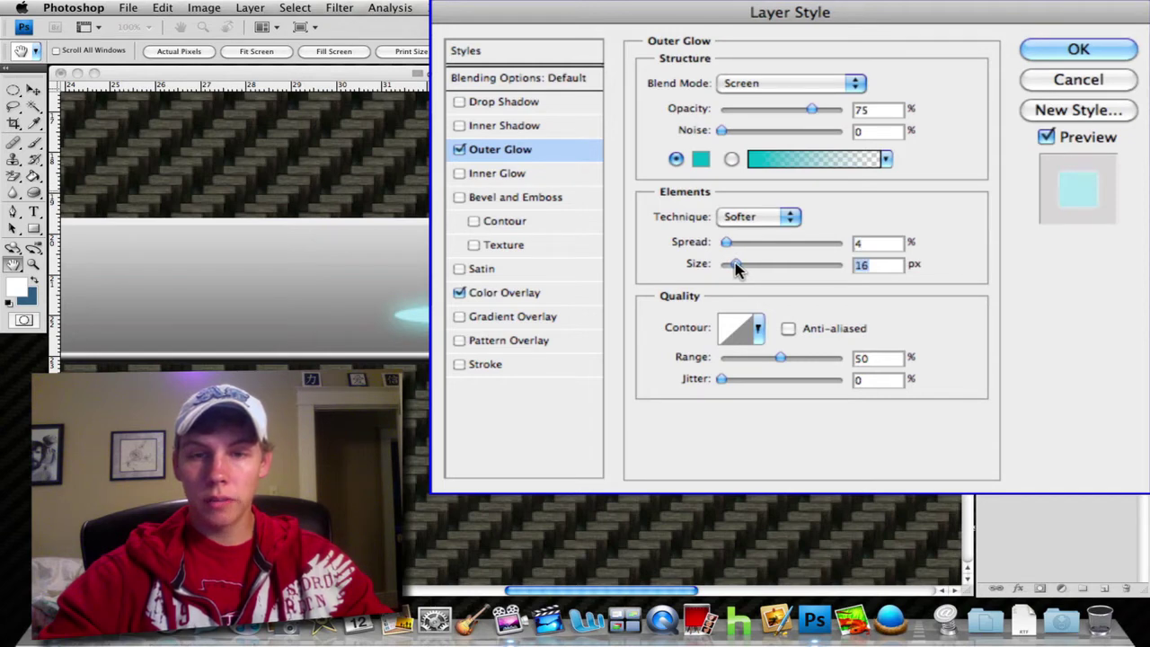
pyautogui.click(701, 159)
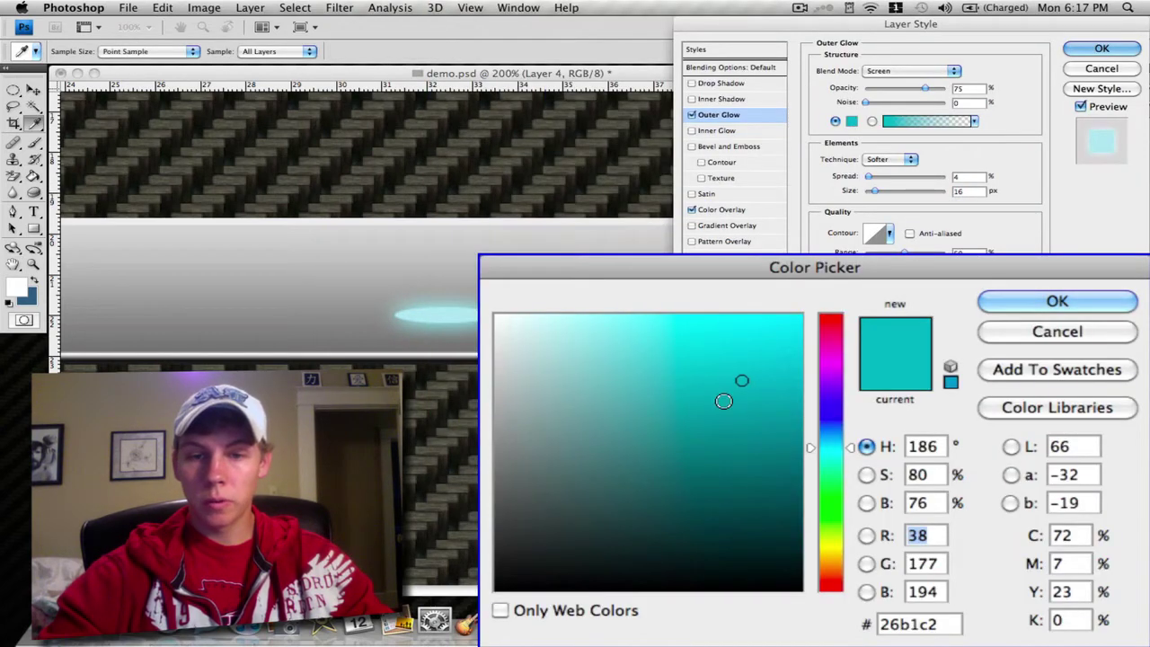
pyautogui.moveTo(723, 400)
pyautogui.mouseDown()
pyautogui.moveTo(735, 423)
pyautogui.moveTo(752, 416)
pyautogui.moveTo(750, 430)
pyautogui.moveTo(716, 422)
pyautogui.mouseUp()
pyautogui.click(982, 302)
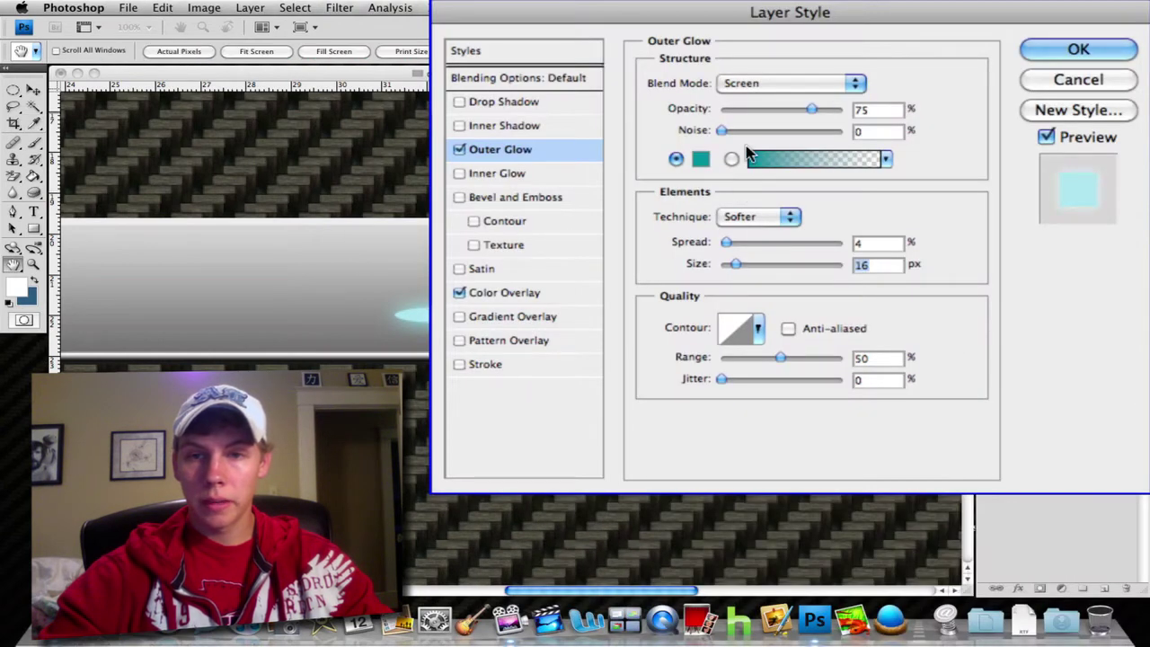
# Set the glow blend mode to Normal and its size to 18 px, then apply the style.
pyautogui.click(789, 82)
pyautogui.click(872, 11)
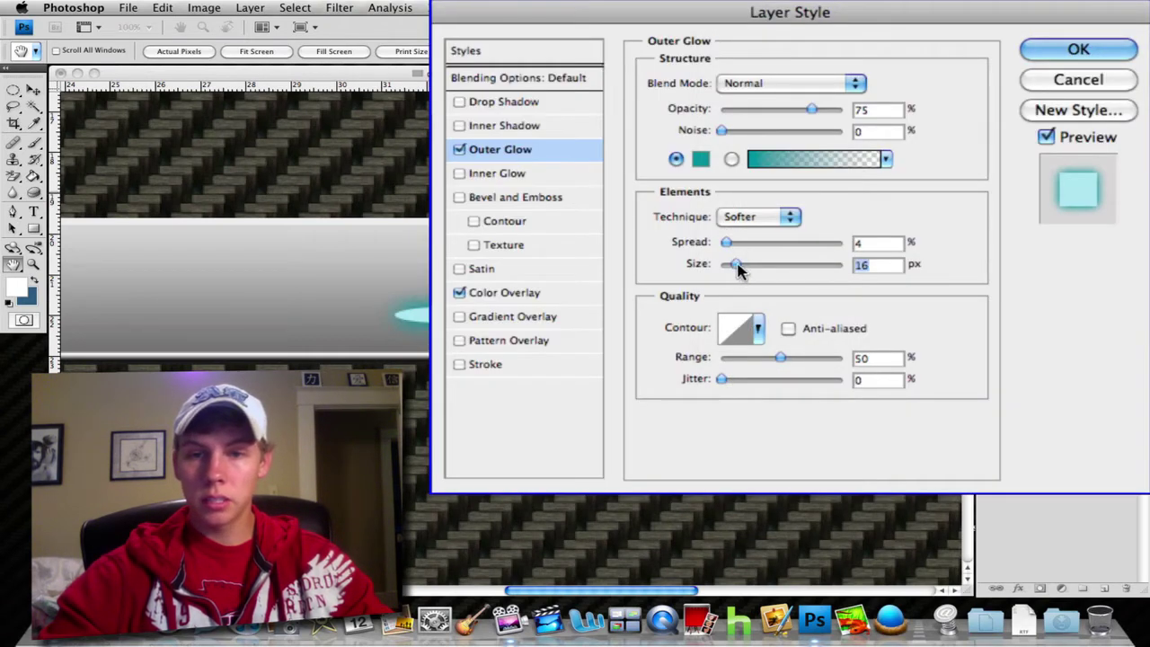
pyautogui.moveTo(737, 266); pyautogui.dragTo(733, 266)
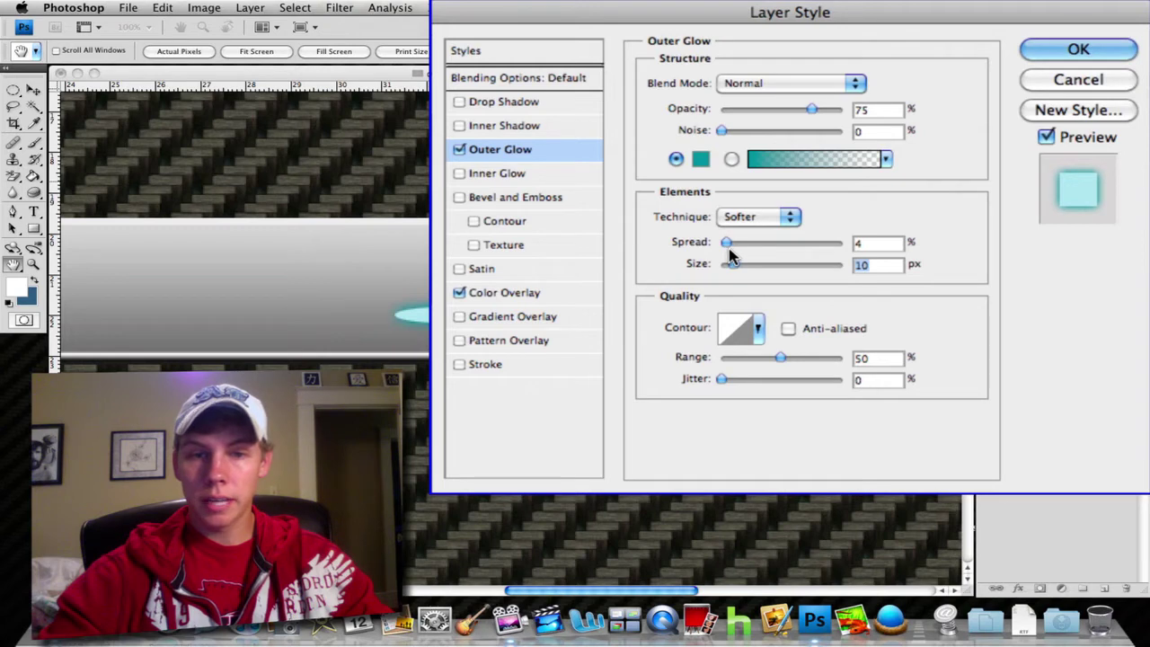
pyautogui.moveTo(733, 264); pyautogui.dragTo(743, 265)
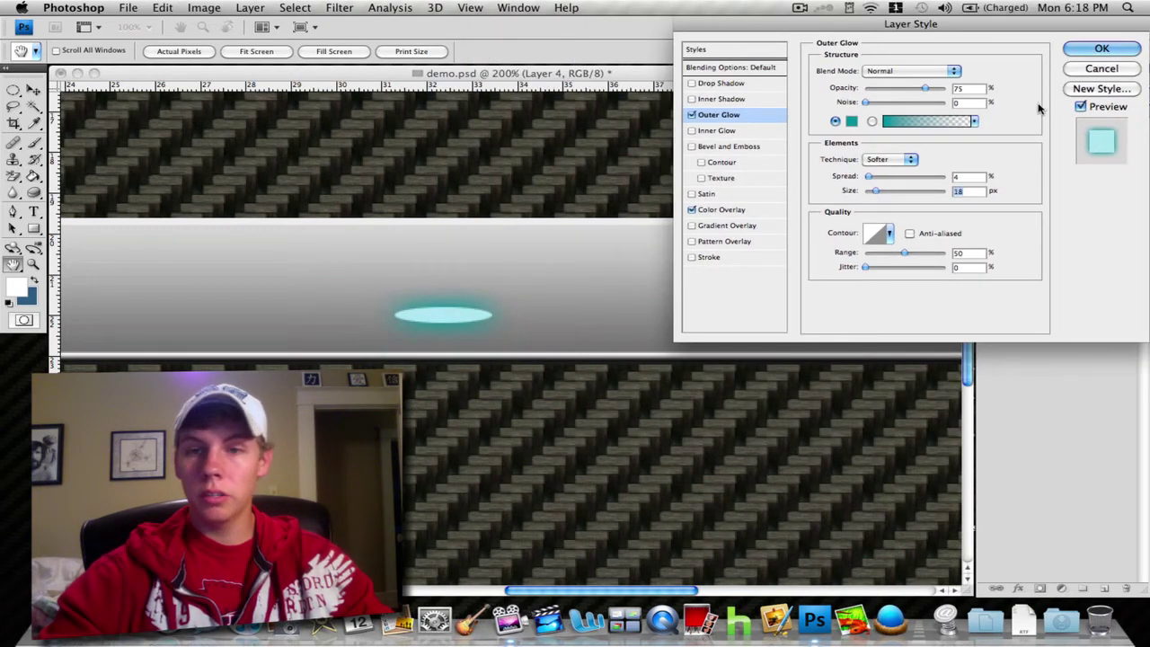
pyautogui.click(1102, 51)
pyautogui.click(1033, 402)
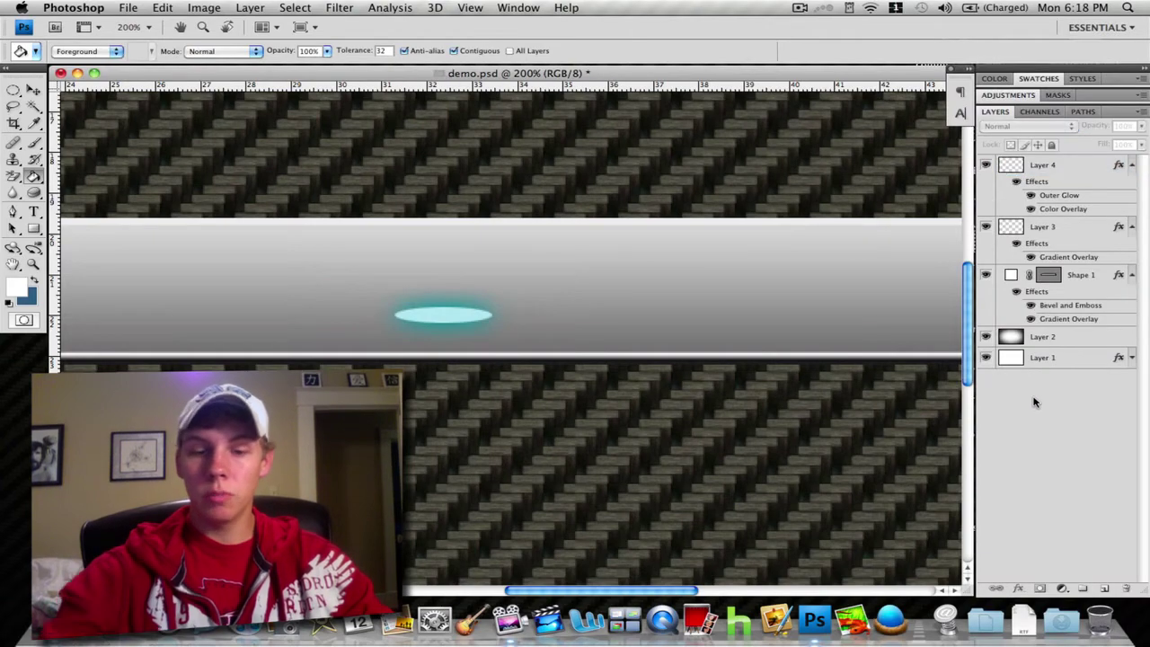
pyautogui.press('super+minus')
pyautogui.press('super+minus')
pyautogui.press('super+minus')
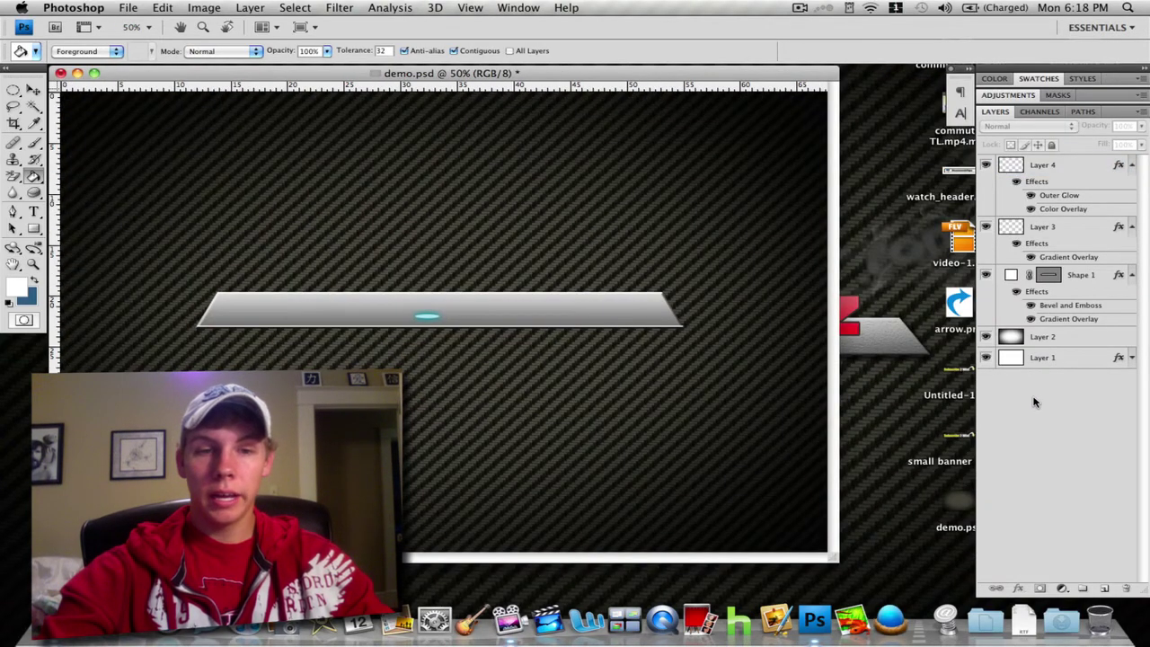
pyautogui.press('super+plus')
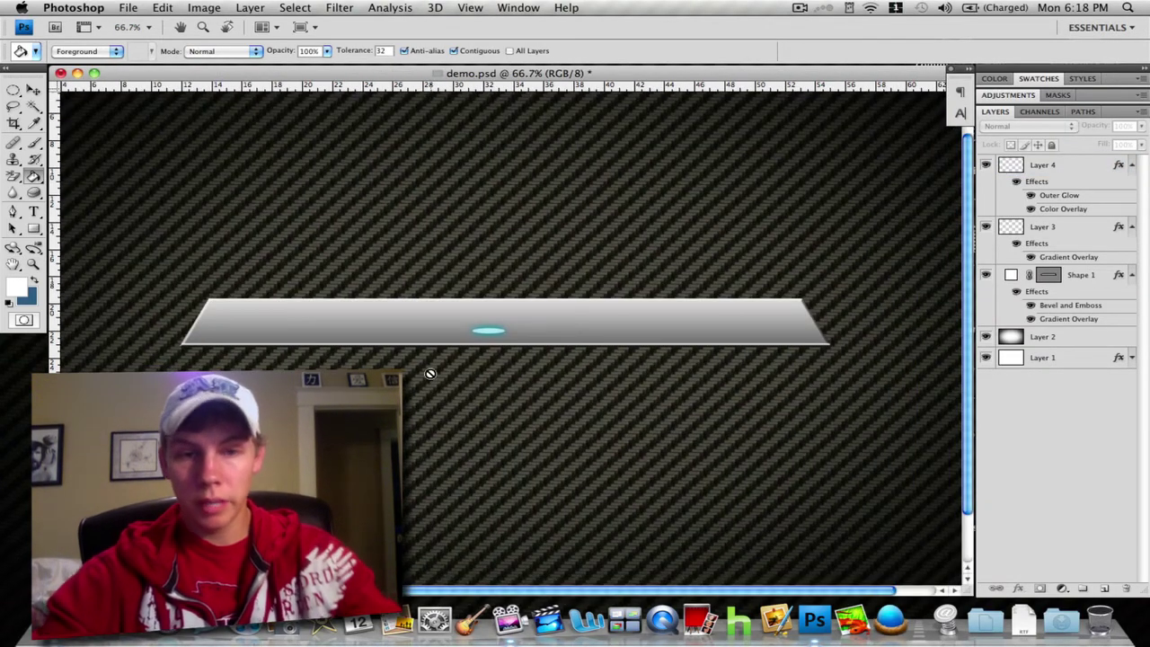
# Narrow the glowing Layer 4 oval to about 45% of its width, then select the Move tool.
pyautogui.click(1091, 163)
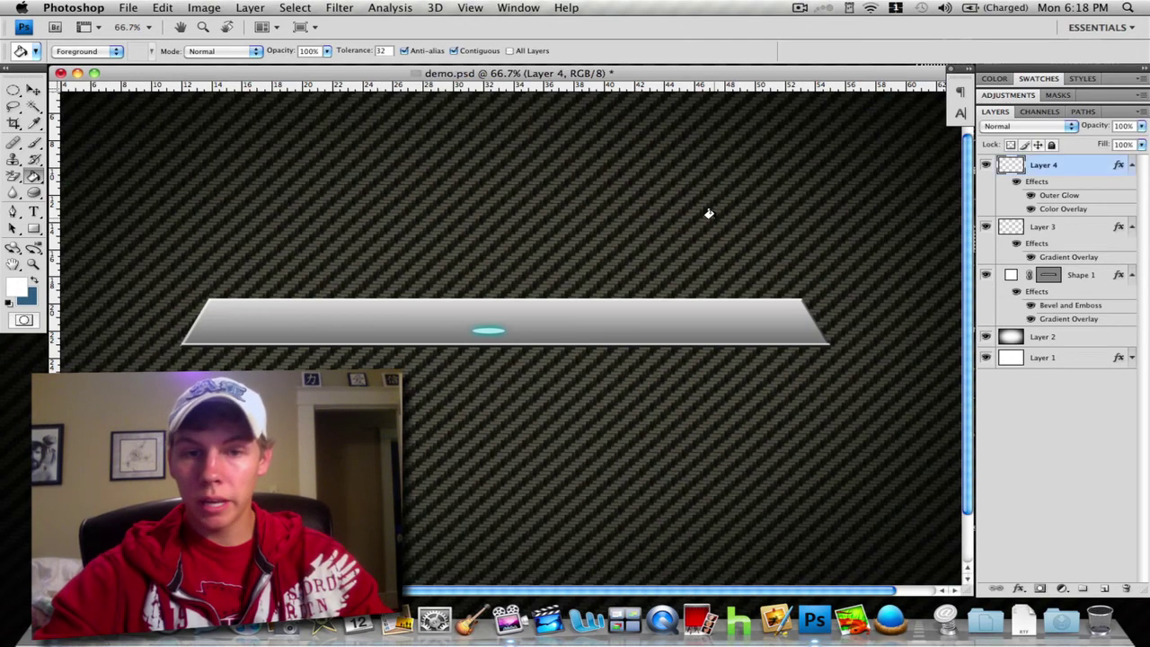
pyautogui.press('super+plus')
pyautogui.press('super+plus')
pyautogui.press('super+plus')
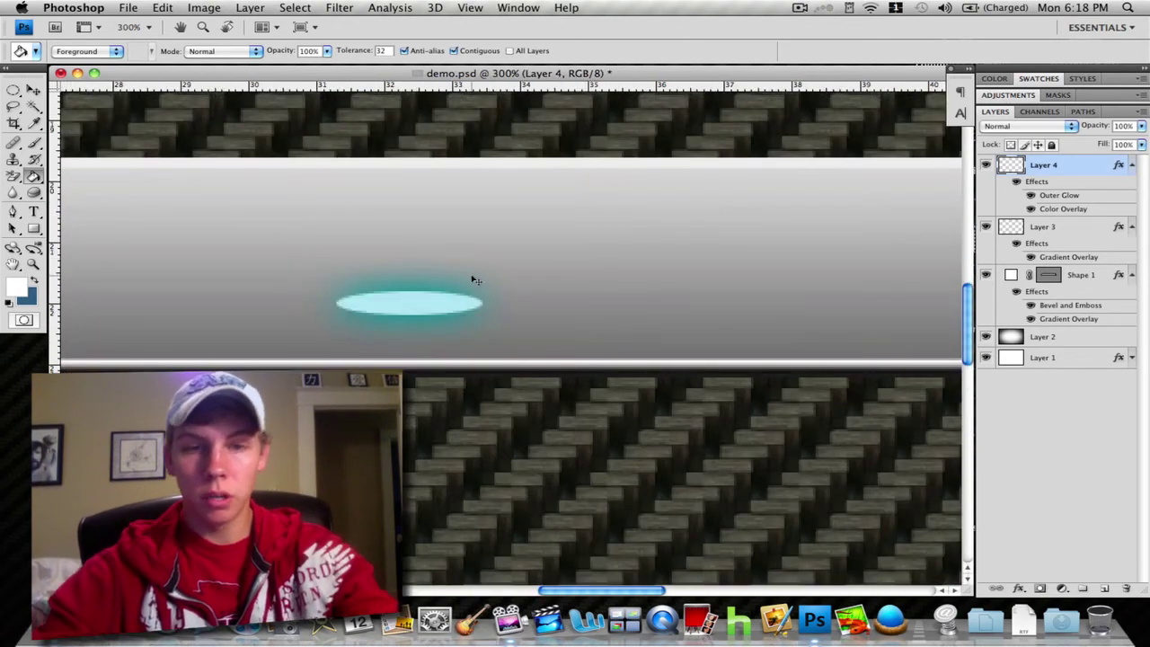
pyautogui.press('super+t')
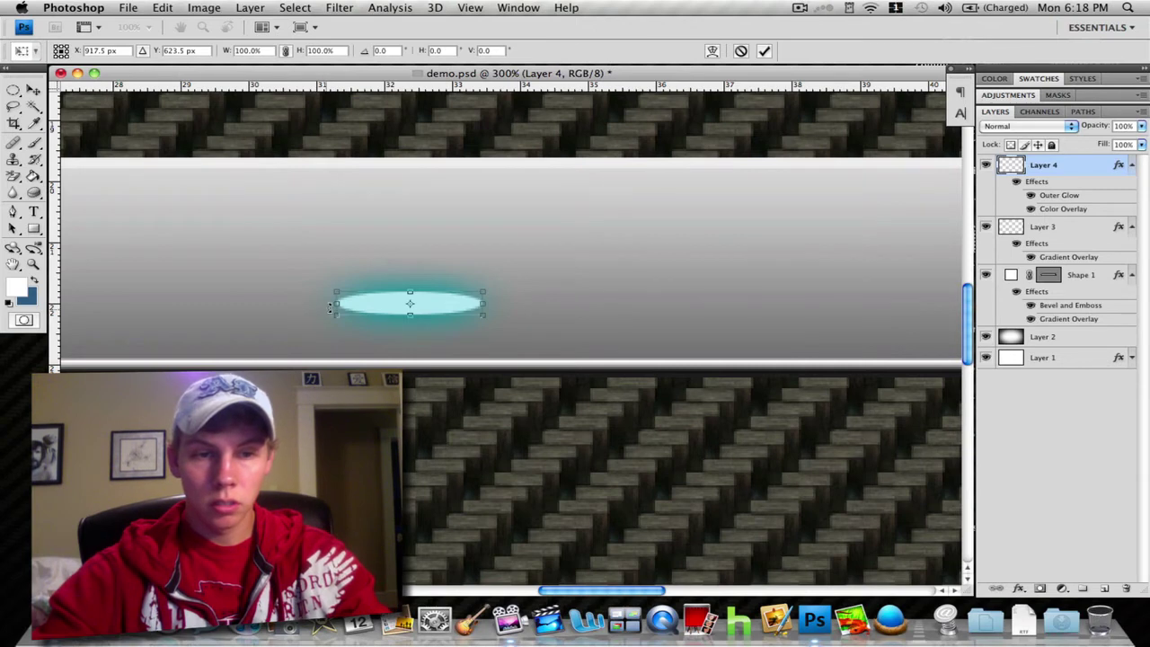
pyautogui.moveTo(333, 304); pyautogui.dragTo(454, 303)
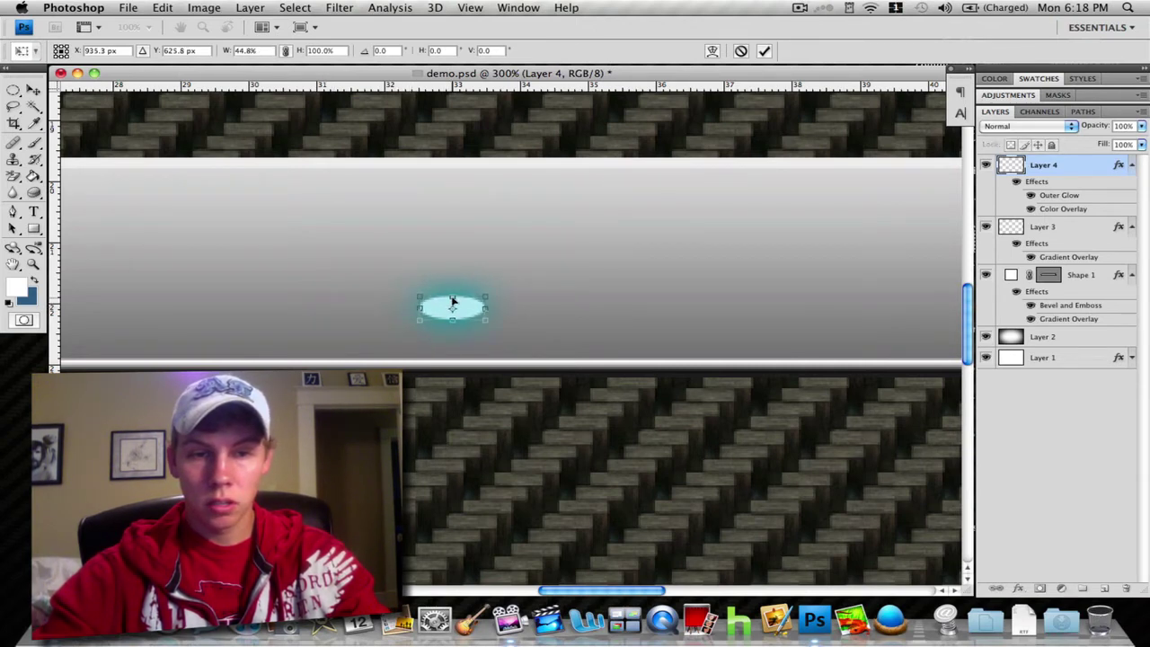
pyautogui.press('Return')
pyautogui.press('super+minus')
pyautogui.press('super+minus')
pyautogui.press('super+minus')
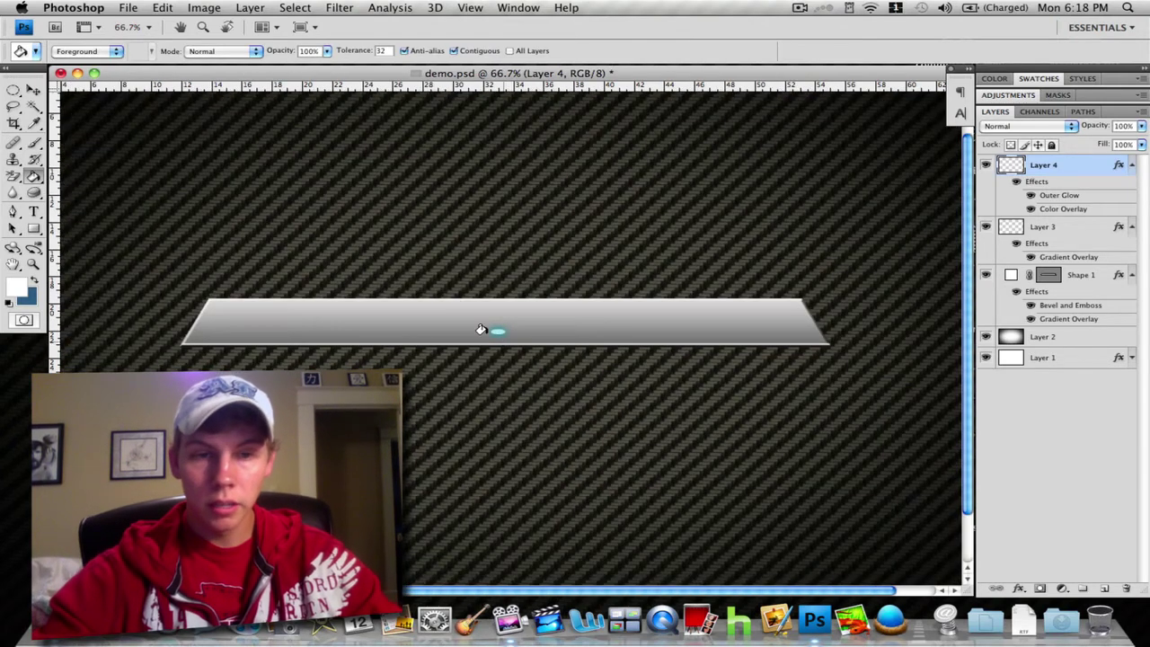
pyautogui.click(32, 90)
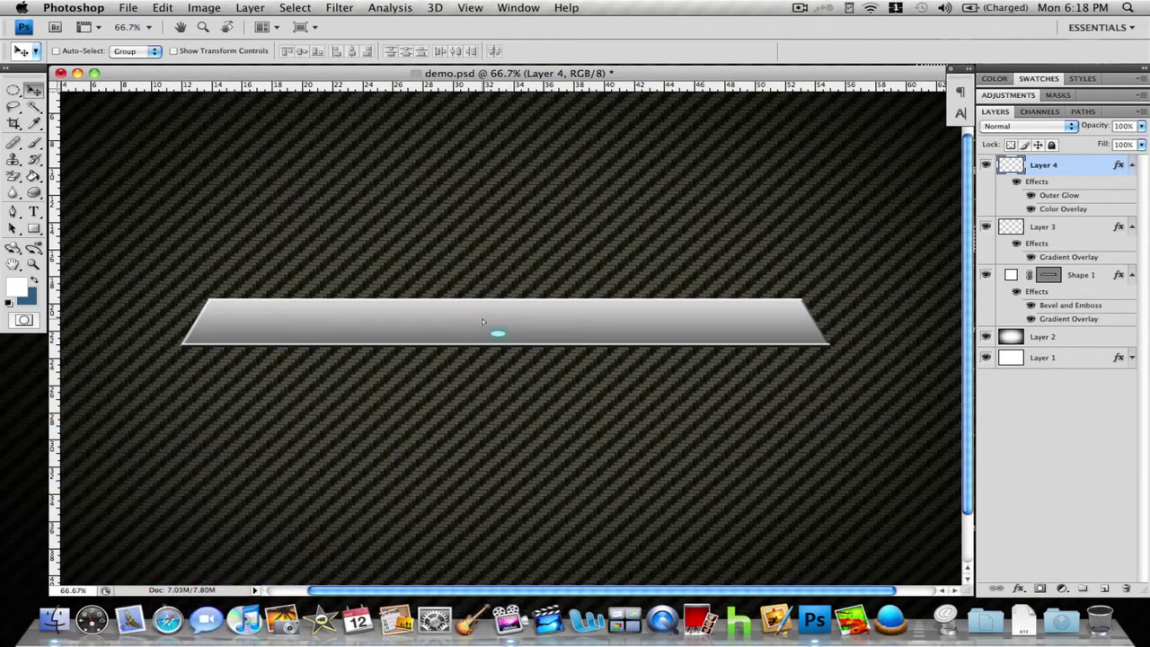
# Save demo.psd with Cmd+S.
pyautogui.press('super+s')
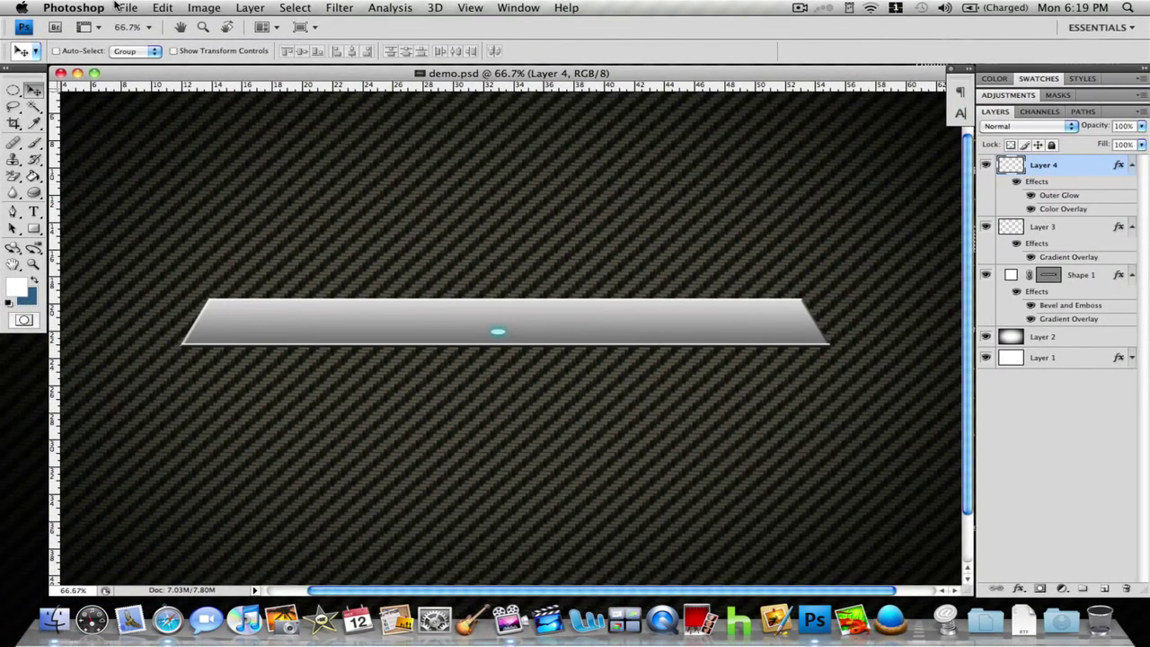
# Place appicon_128.png, scale it to about 38%, and set it on the shelf above the button.
pyautogui.click(125, 7)
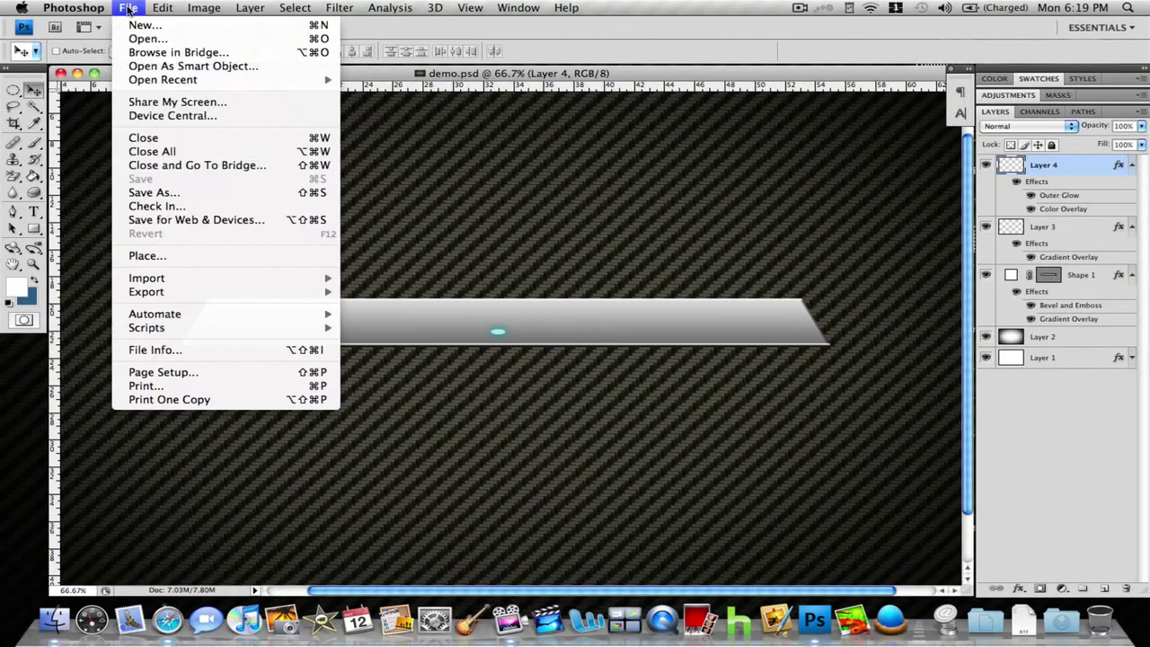
pyautogui.click(179, 254)
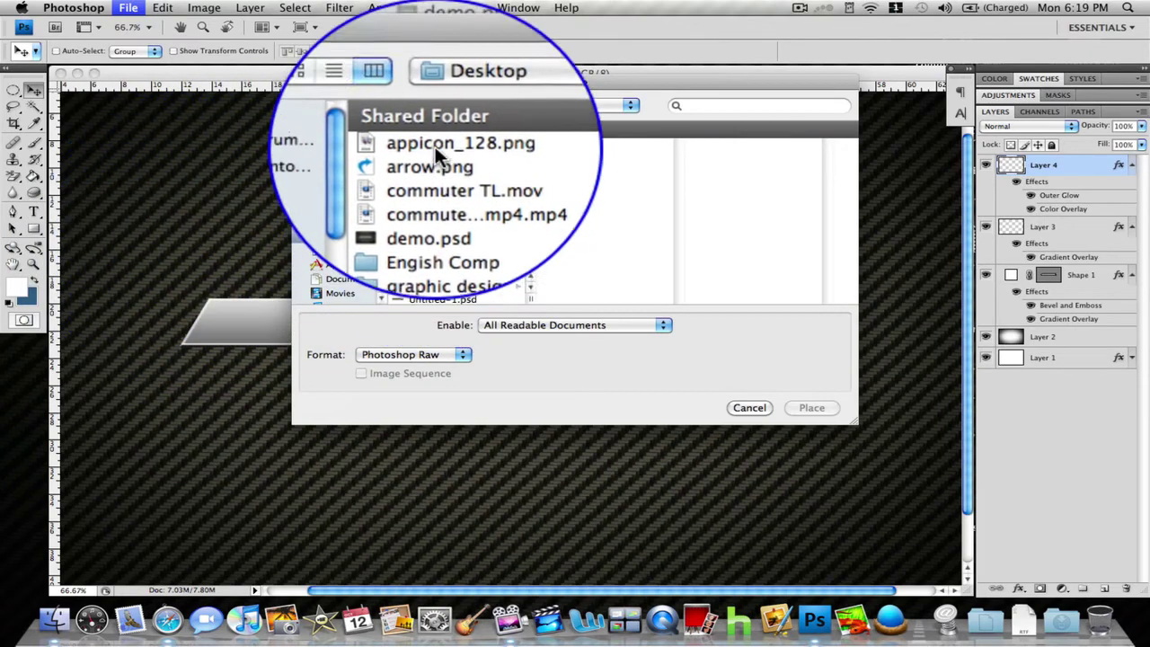
pyautogui.click(435, 146)
pyautogui.press('Return')
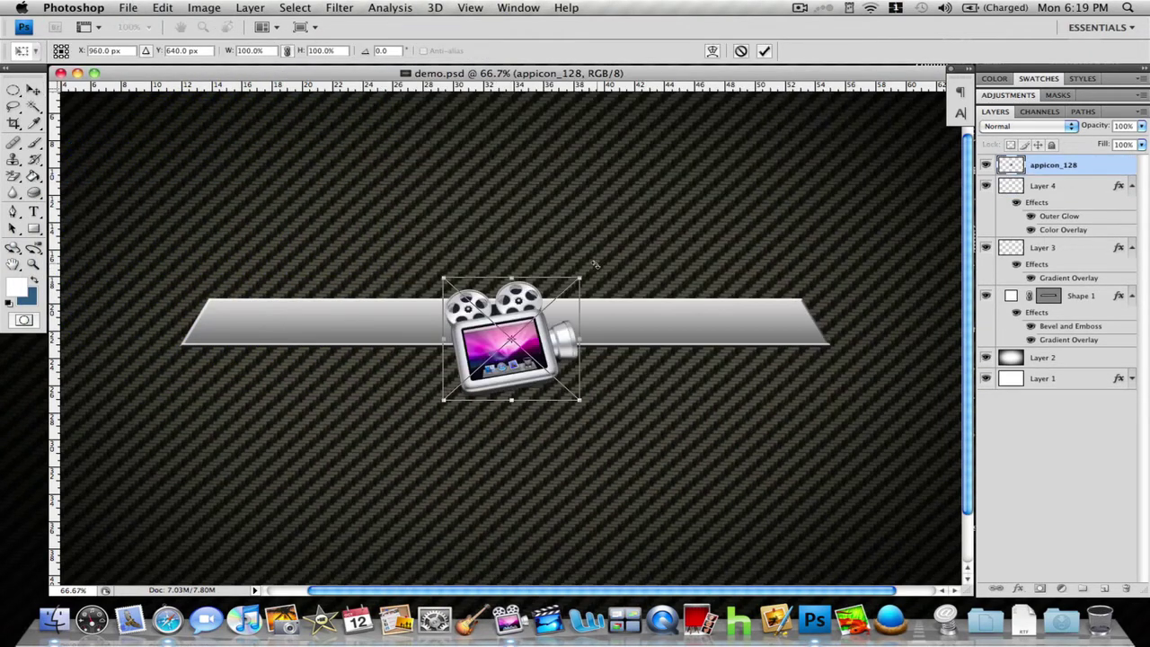
pyautogui.moveTo(586, 272); pyautogui.dragTo(520, 283)
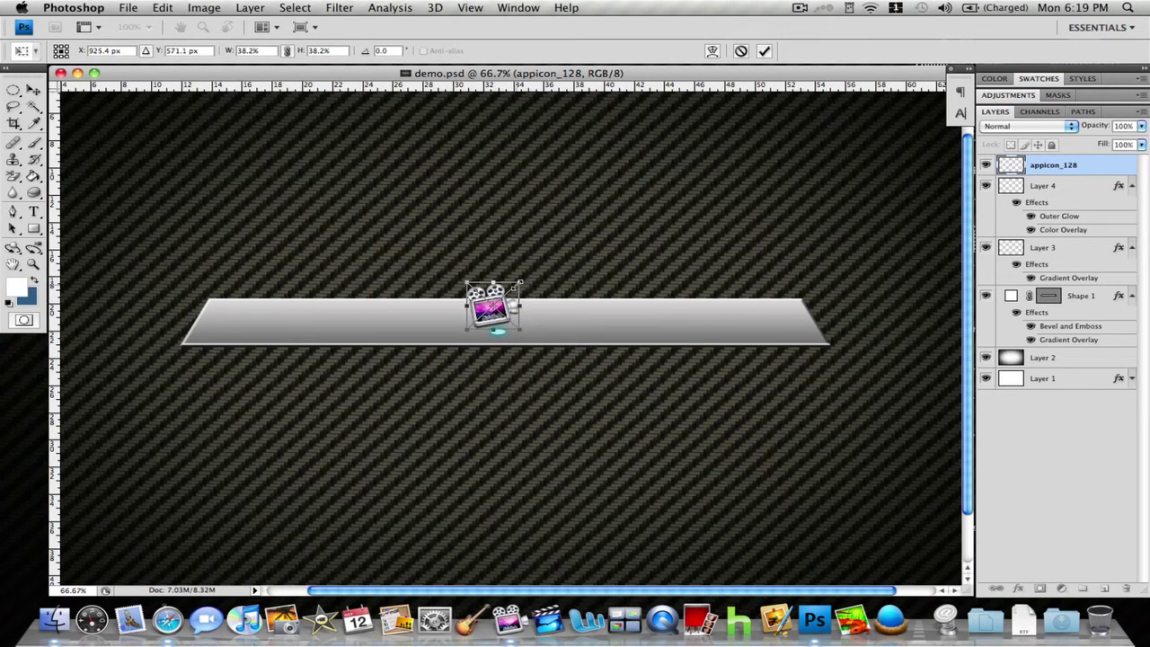
pyautogui.press('Return')
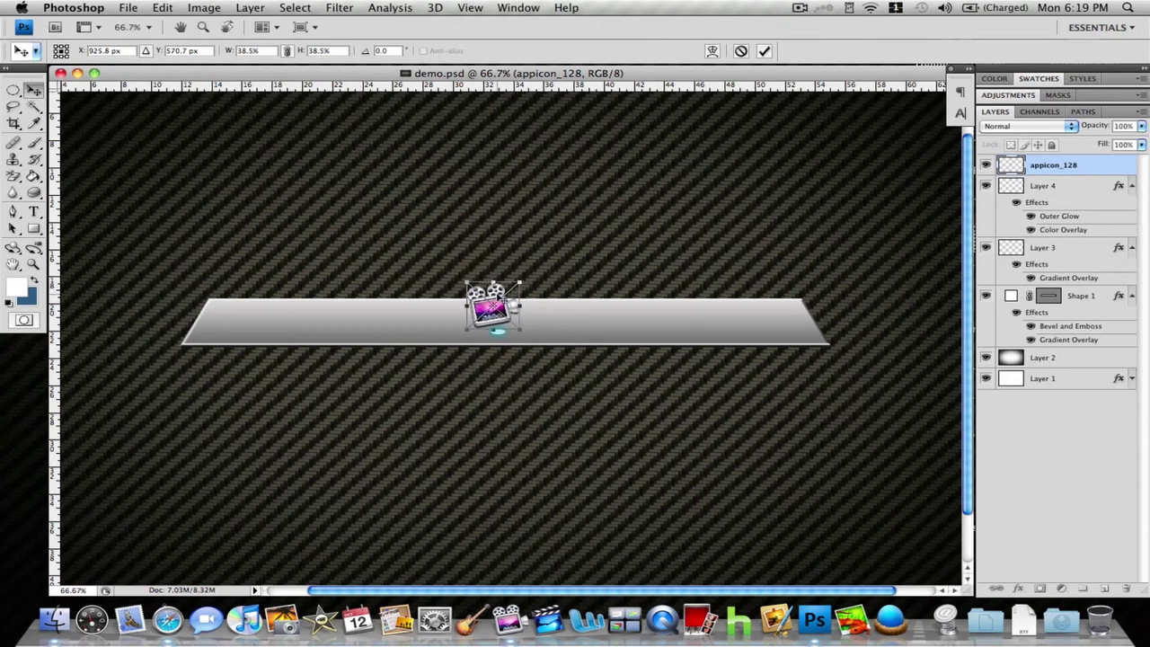
pyautogui.moveTo(491, 306); pyautogui.dragTo(492, 305)
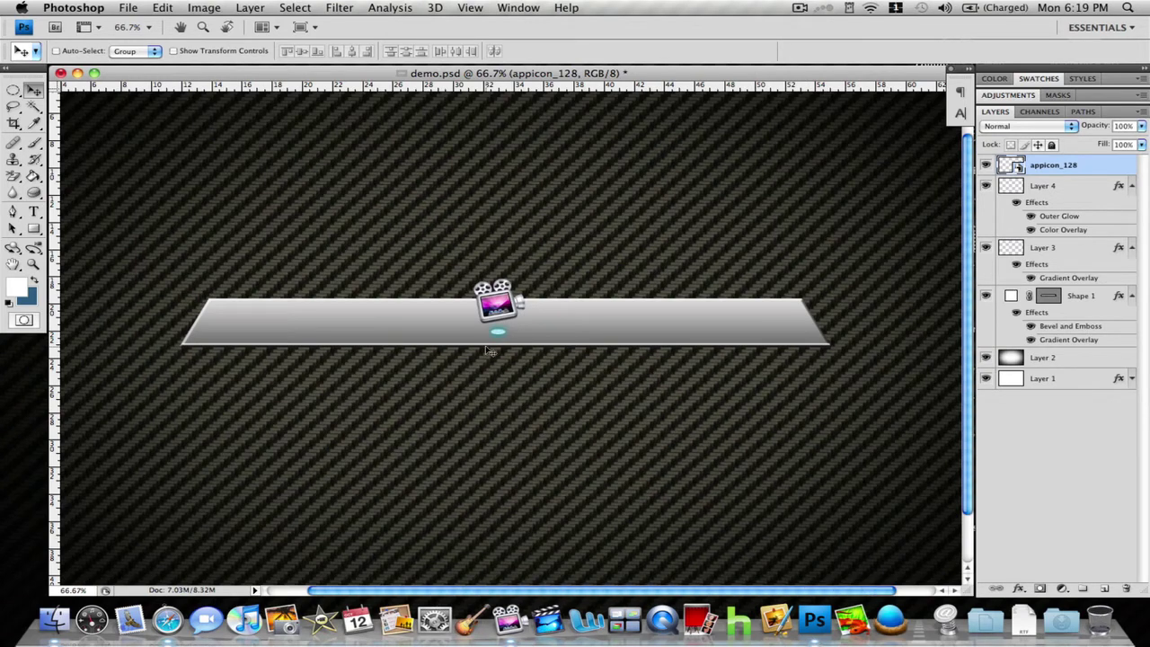
# Duplicate the icon layer, flip the copy vertically, and move it just below the shelf edge.
pyautogui.rightClick(1106, 173)
pyautogui.click(1095, 201)
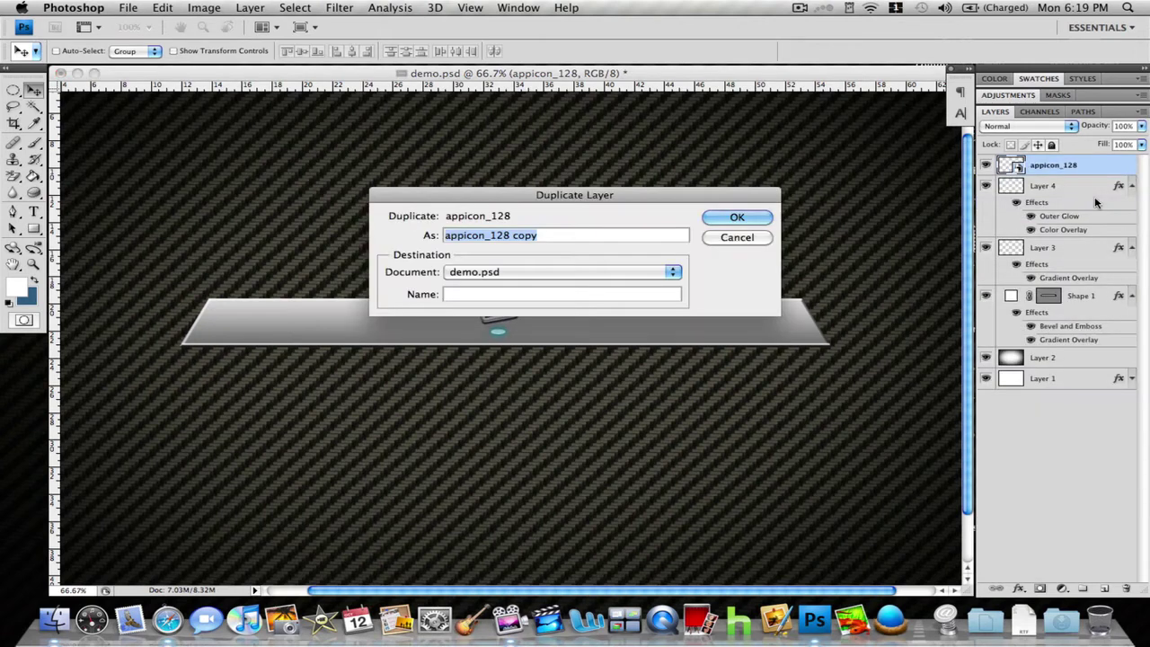
pyautogui.press('Return')
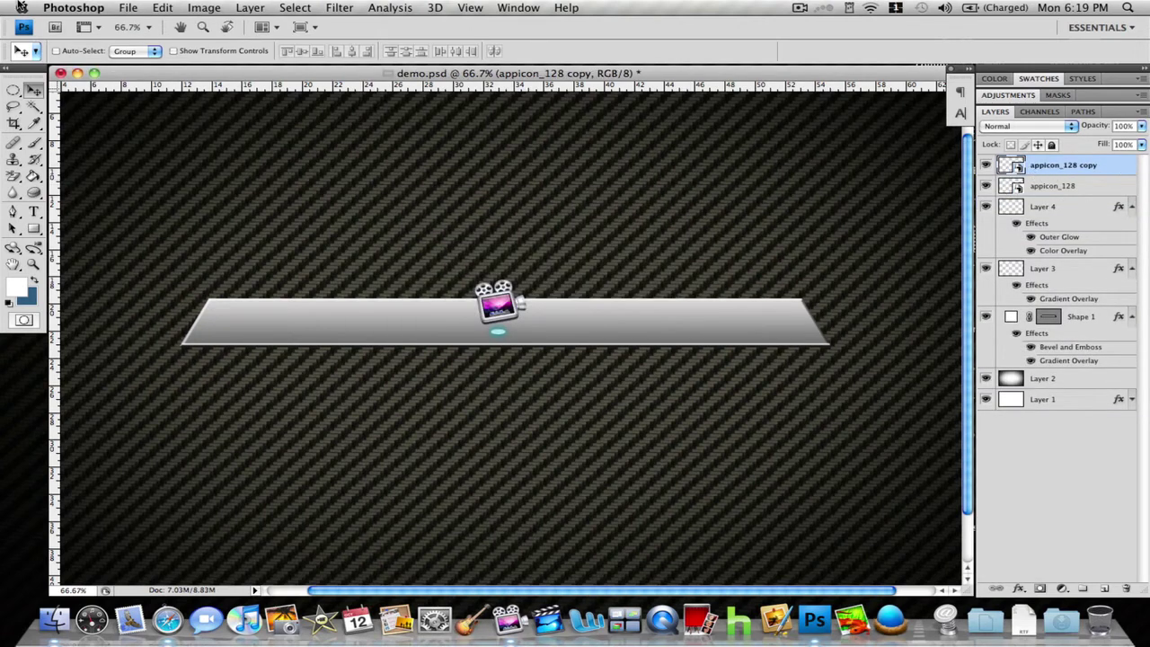
pyautogui.click(163, 7)
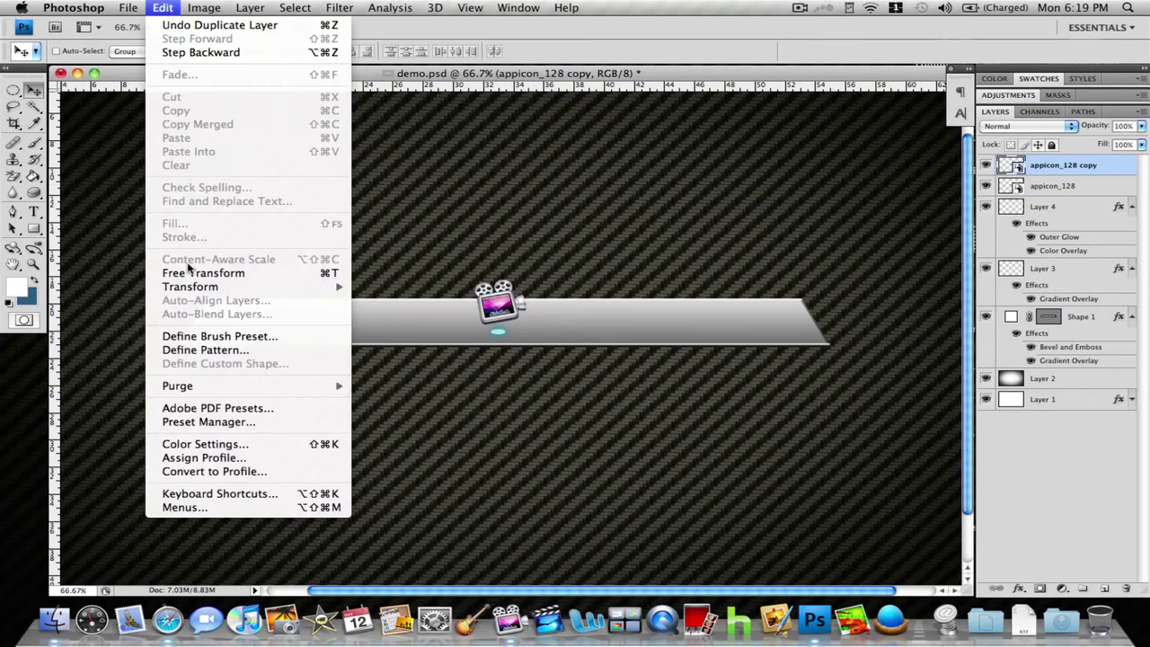
pyautogui.moveTo(189, 285)
pyautogui.click(400, 465)
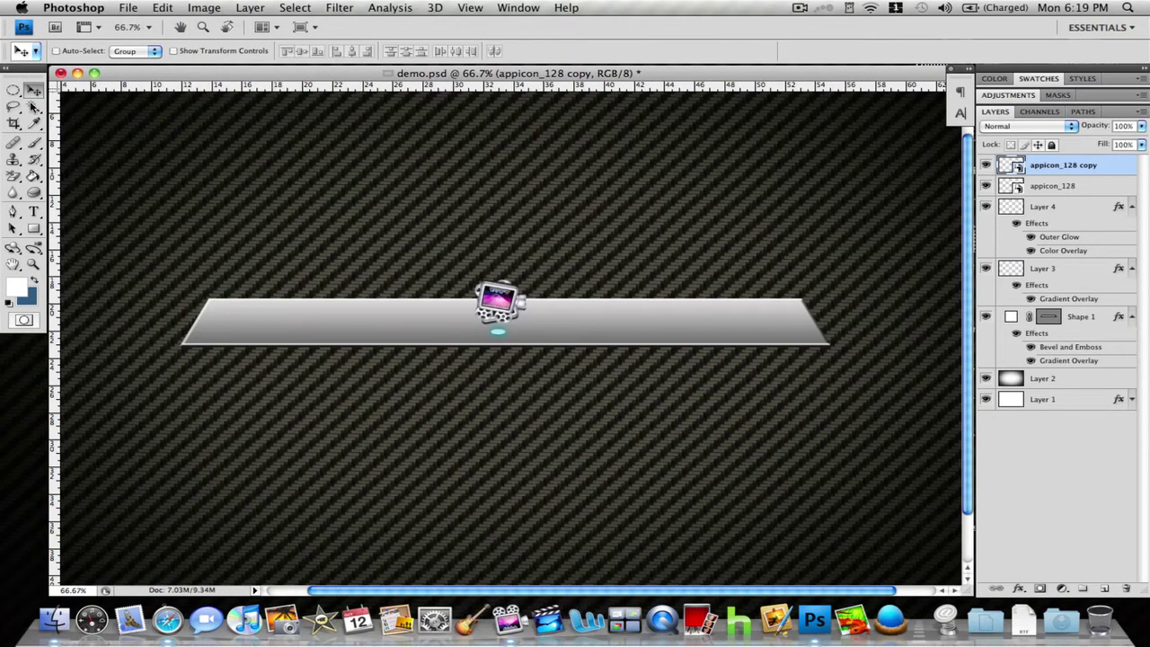
pyautogui.moveTo(499, 301); pyautogui.dragTo(497, 340)
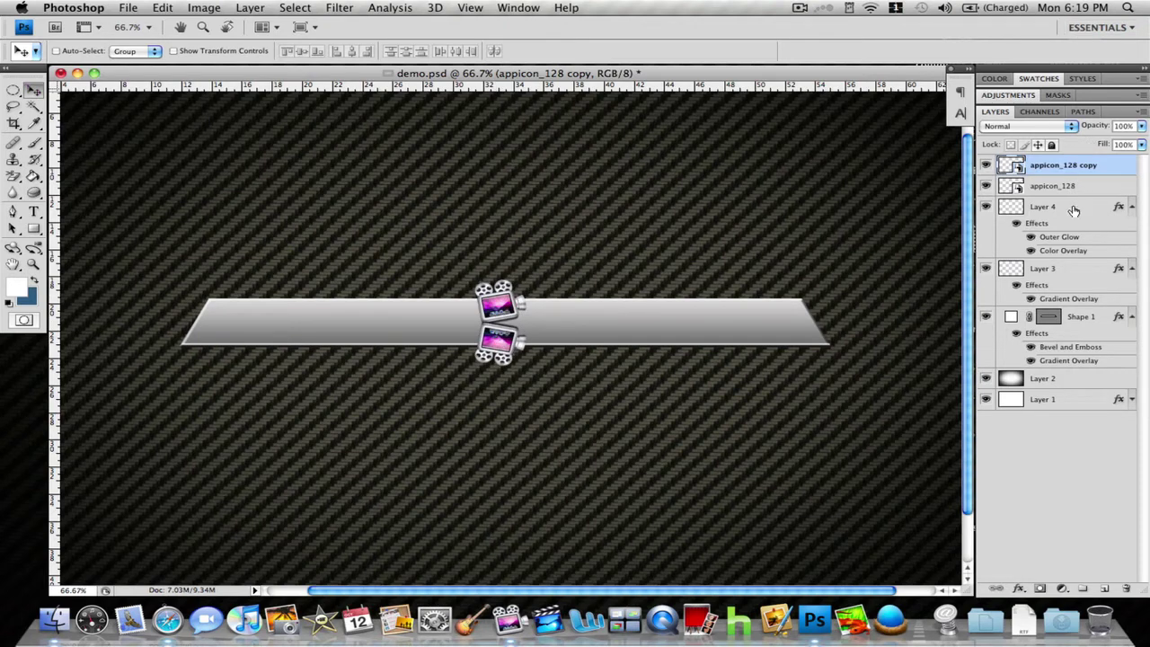
# Mask the flipped icon copy with a Black, White gradient so it fades into a reflection.
pyautogui.click(1040, 579)
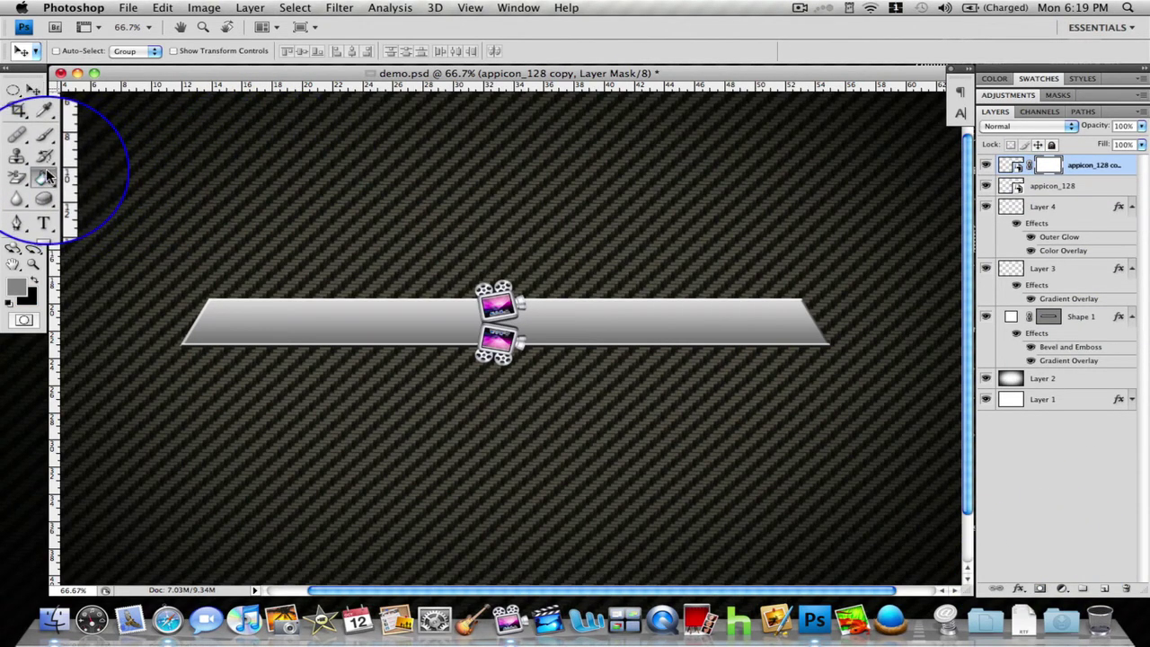
pyautogui.moveTo(46, 170); pyautogui.dragTo(89, 176)
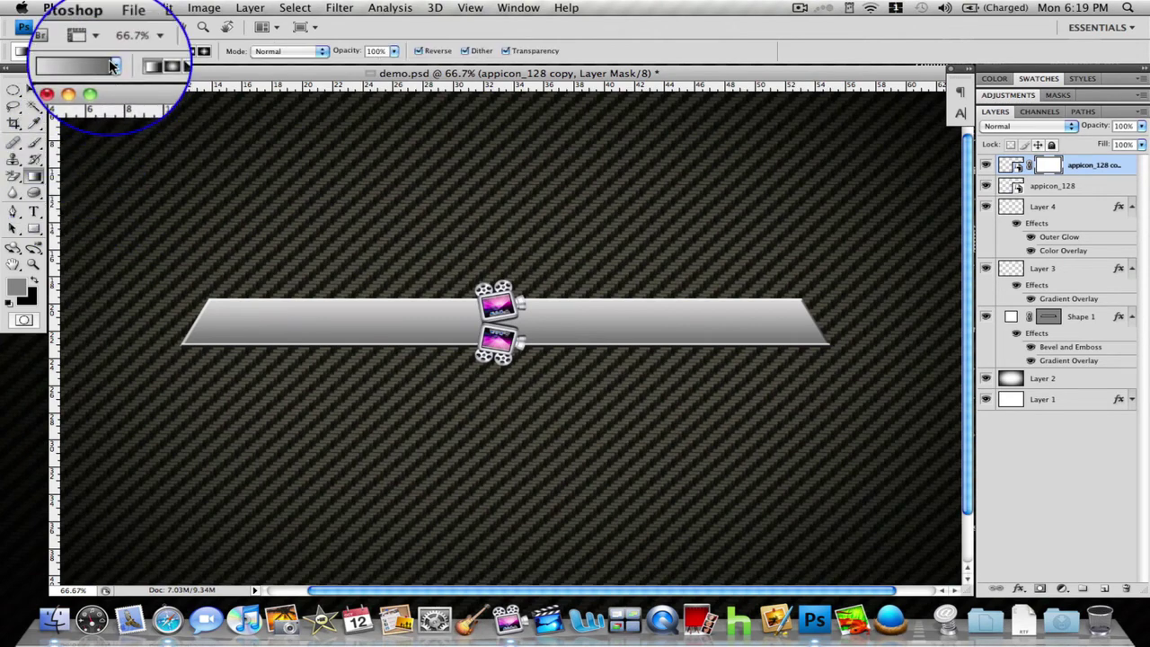
pyautogui.click(86, 51)
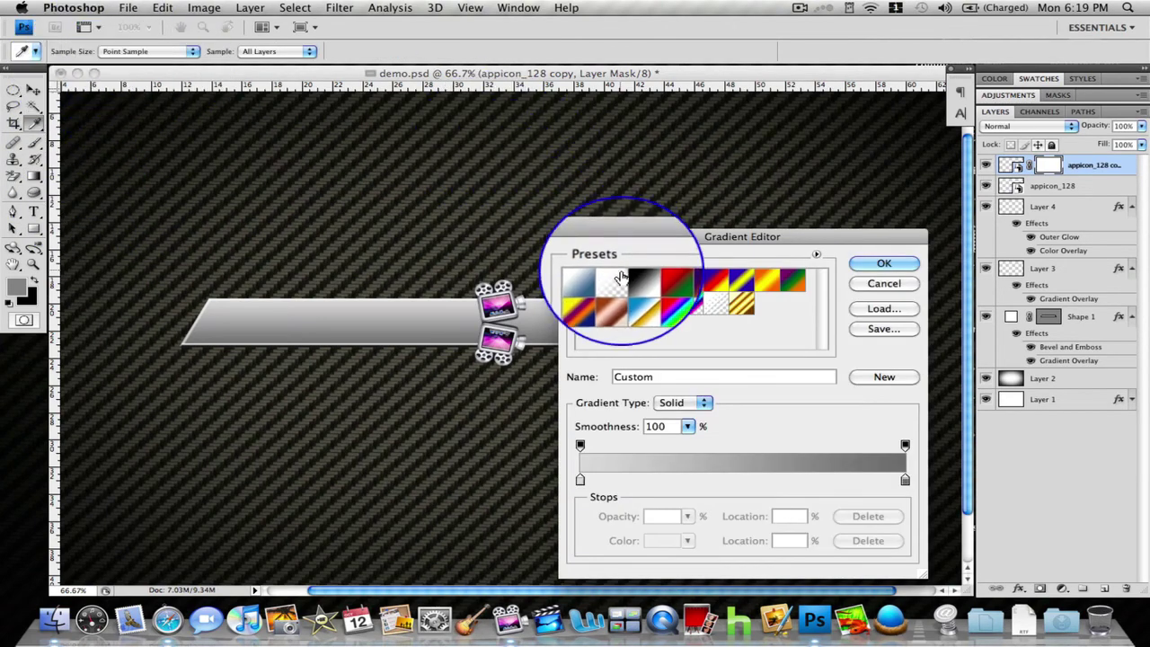
pyautogui.click(639, 281)
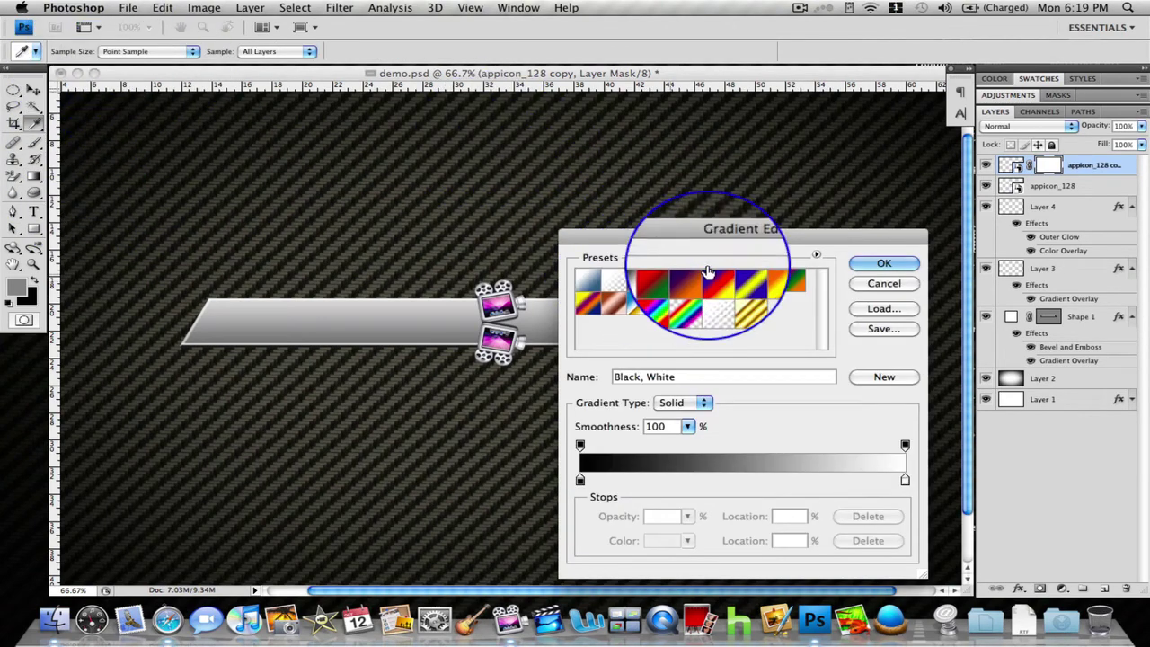
pyautogui.click(881, 271)
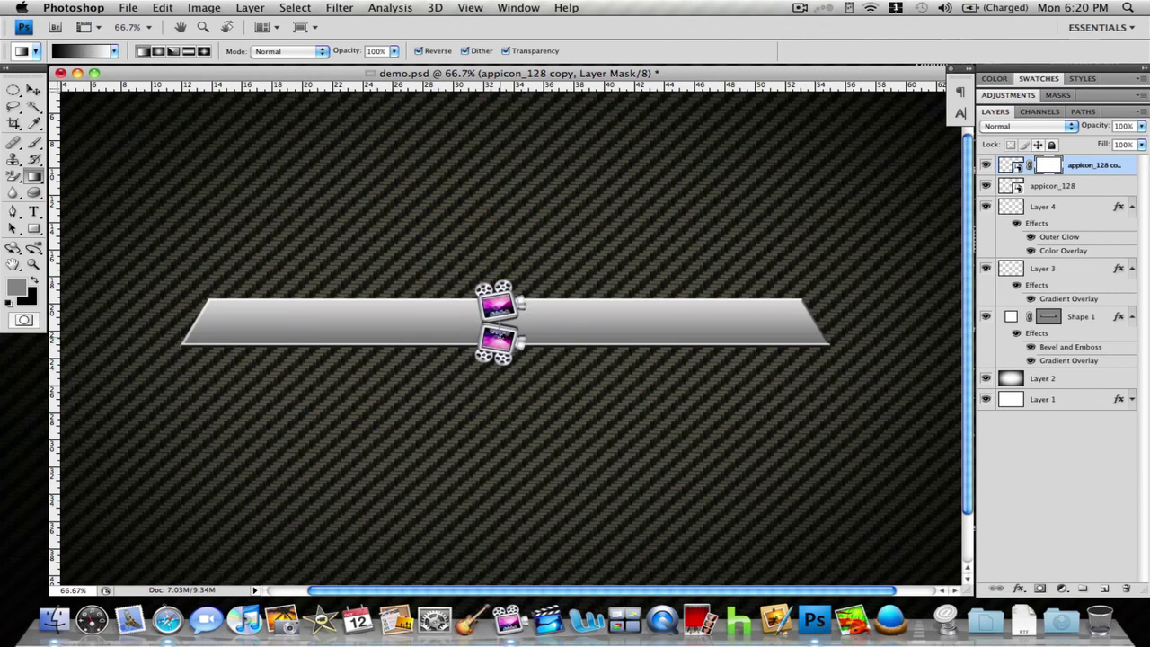
pyautogui.moveTo(500, 340); pyautogui.dragTo(501, 343)
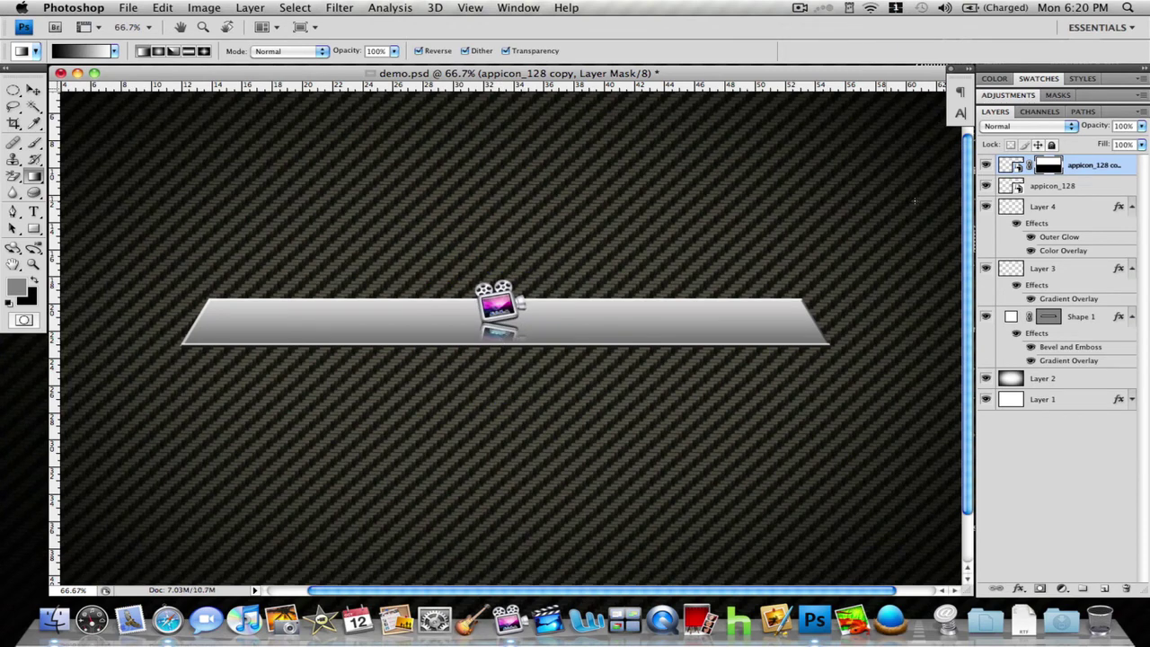
# Drag Layer 4 with the glowing button to the top of the layer stack.
pyautogui.click(1141, 126)
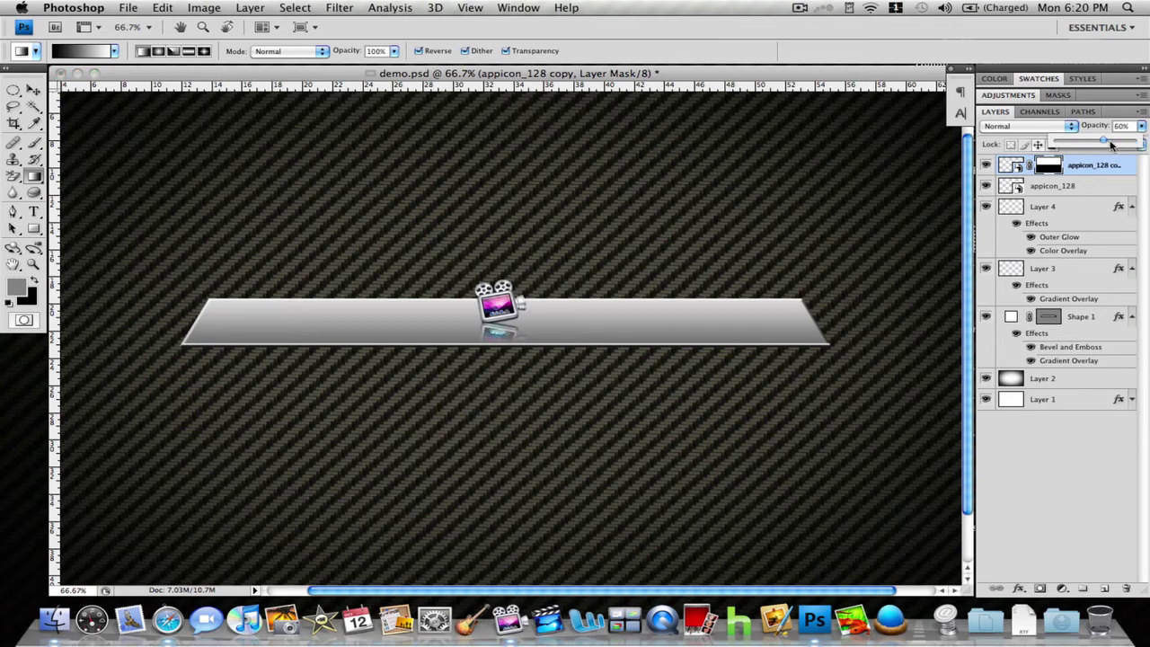
pyautogui.click(1094, 423)
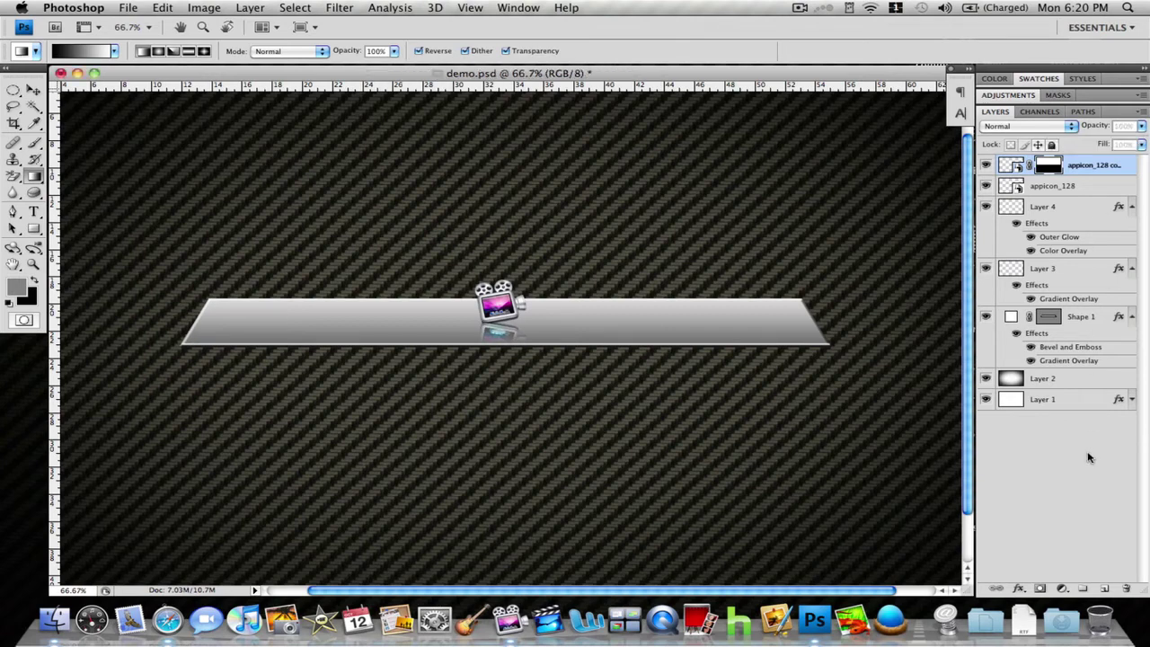
pyautogui.click(1066, 209)
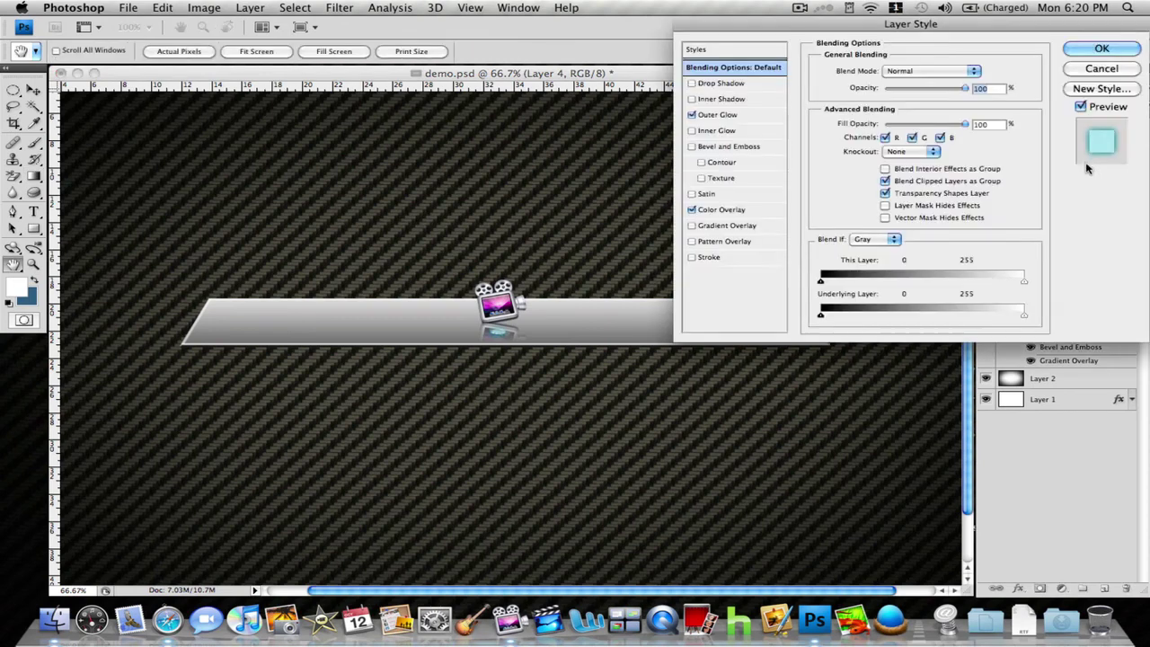
pyautogui.click(1102, 68)
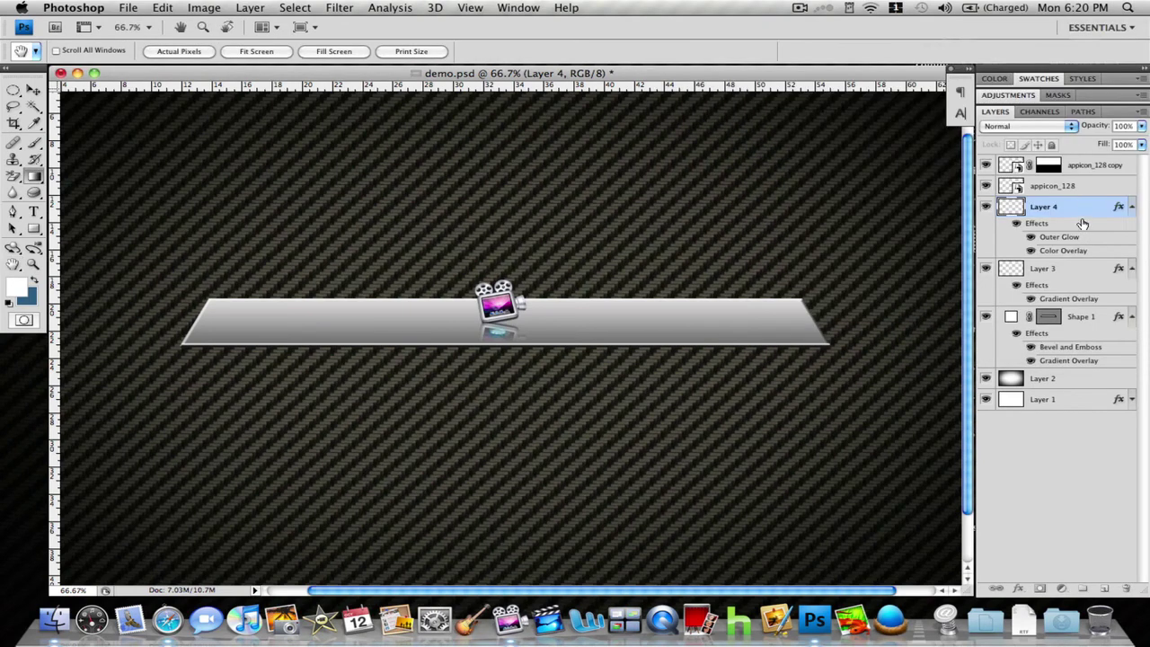
pyautogui.moveTo(1083, 171); pyautogui.dragTo(1085, 160)
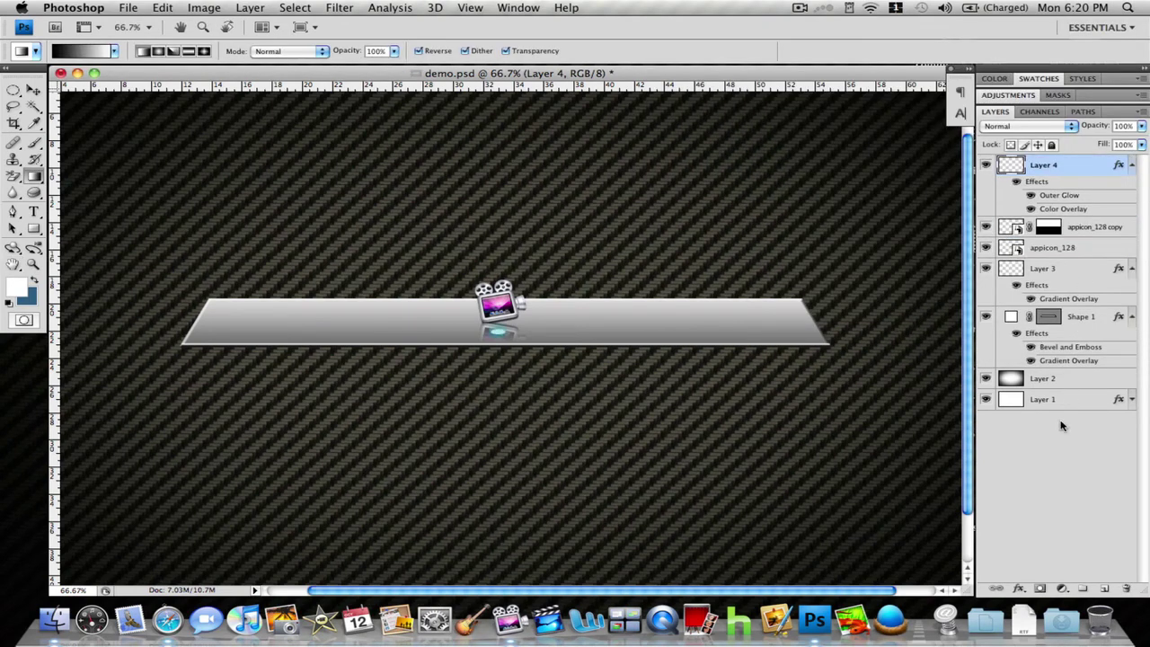
pyautogui.click(1056, 489)
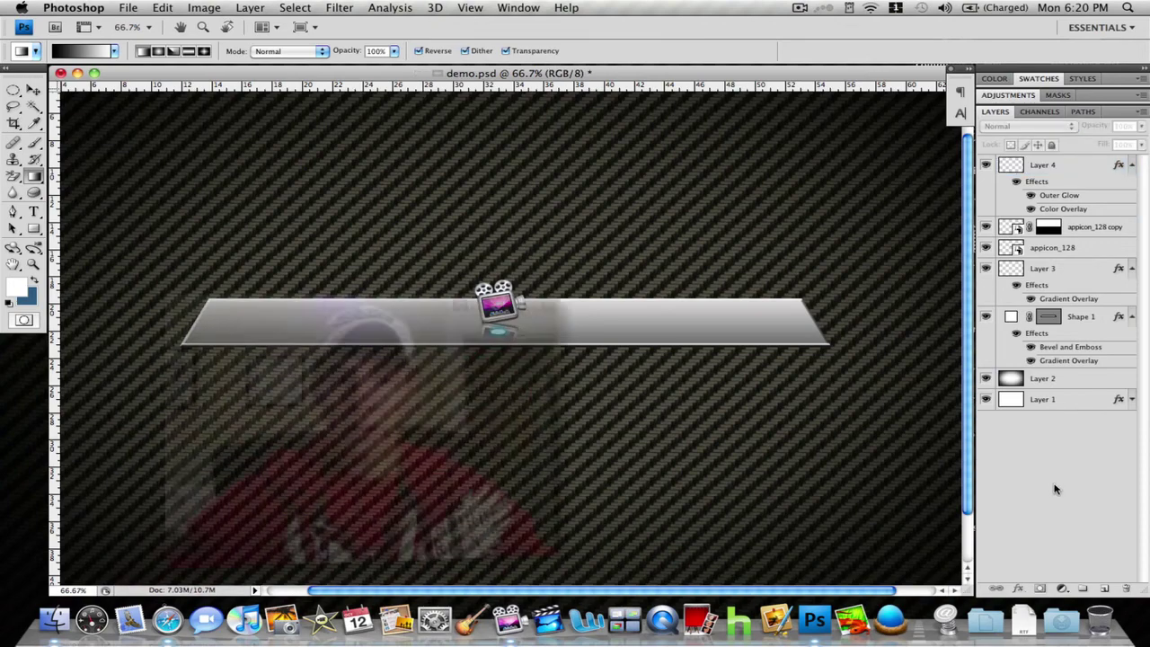